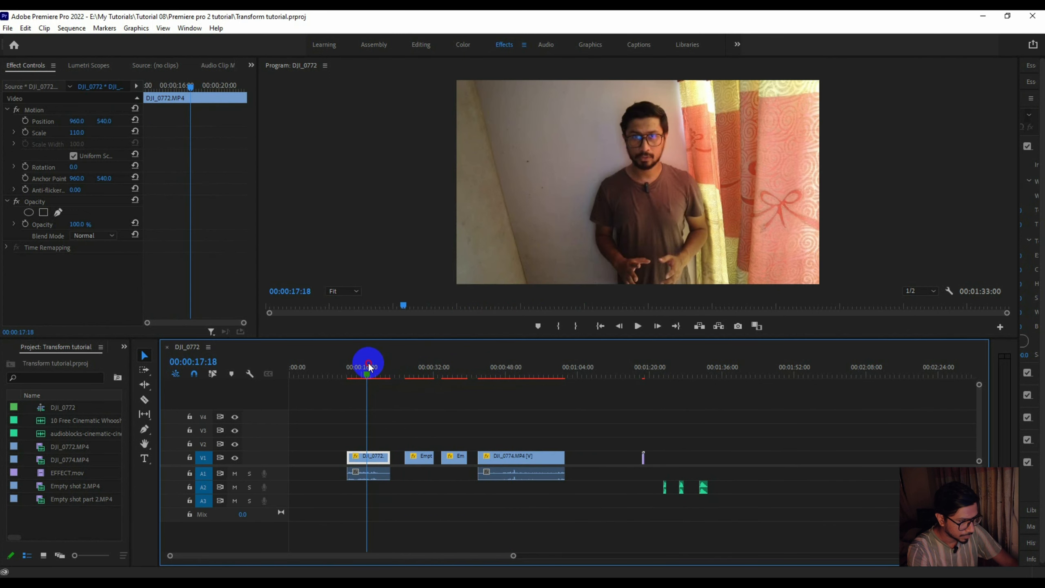
# - Scrub through the DJI_0772 and Empty shot part 2 clips to review the raw footage
pyautogui.press('m')
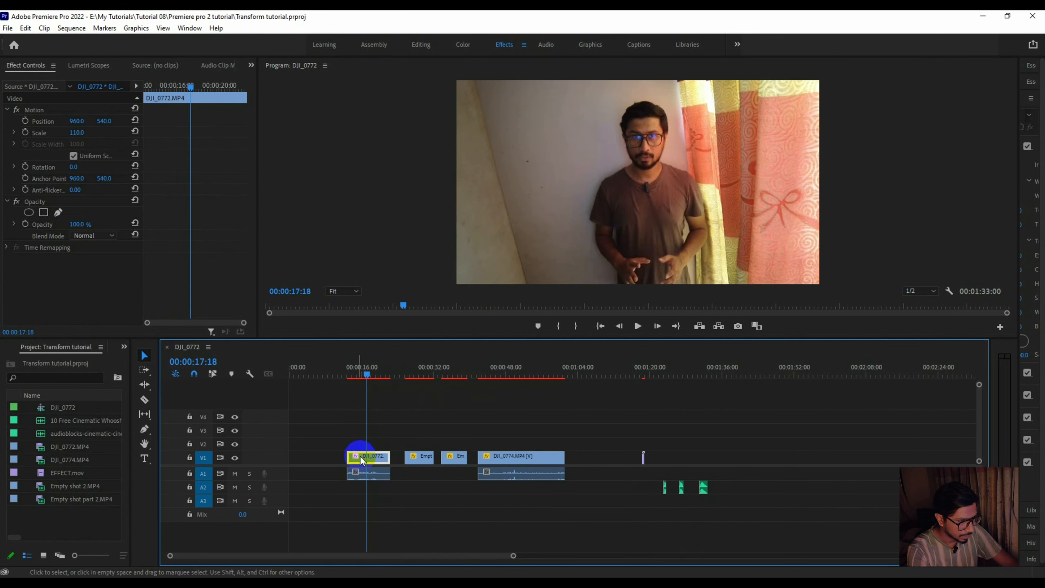
pyautogui.moveTo(368, 381); pyautogui.dragTo(446, 379)
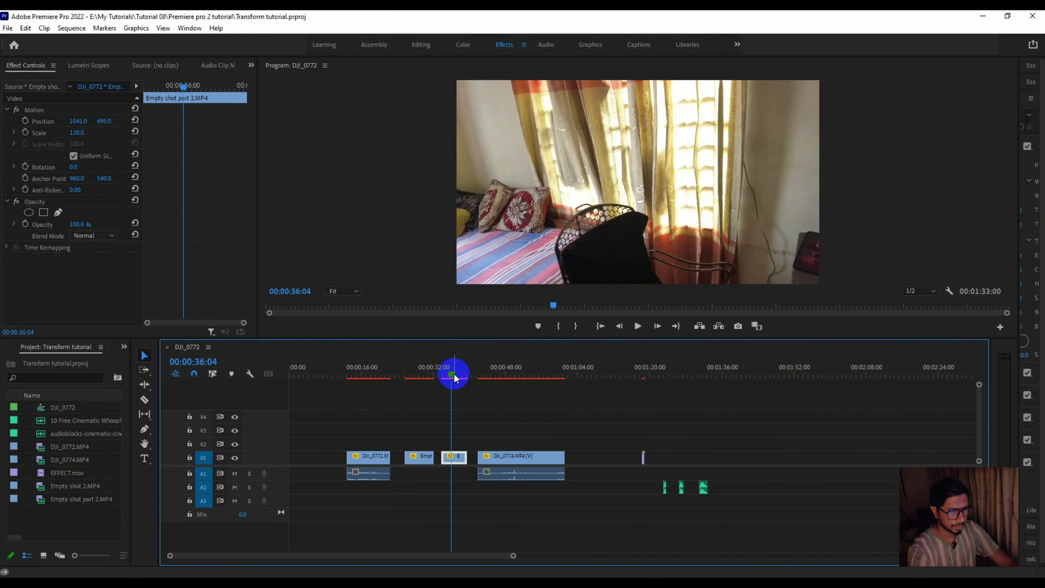
pyautogui.moveTo(452, 378); pyautogui.dragTo(375, 372)
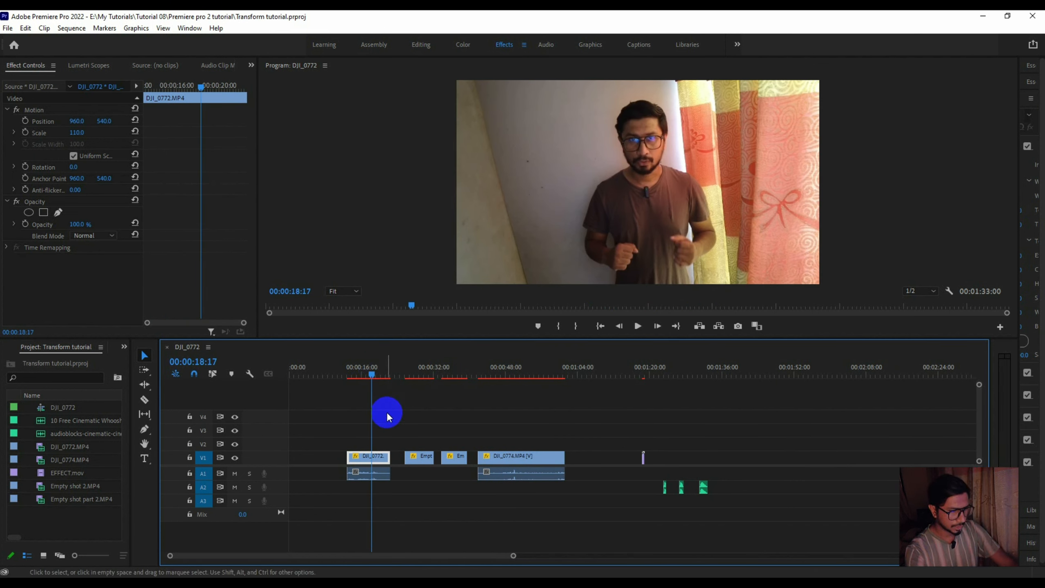
pyautogui.click(369, 378)
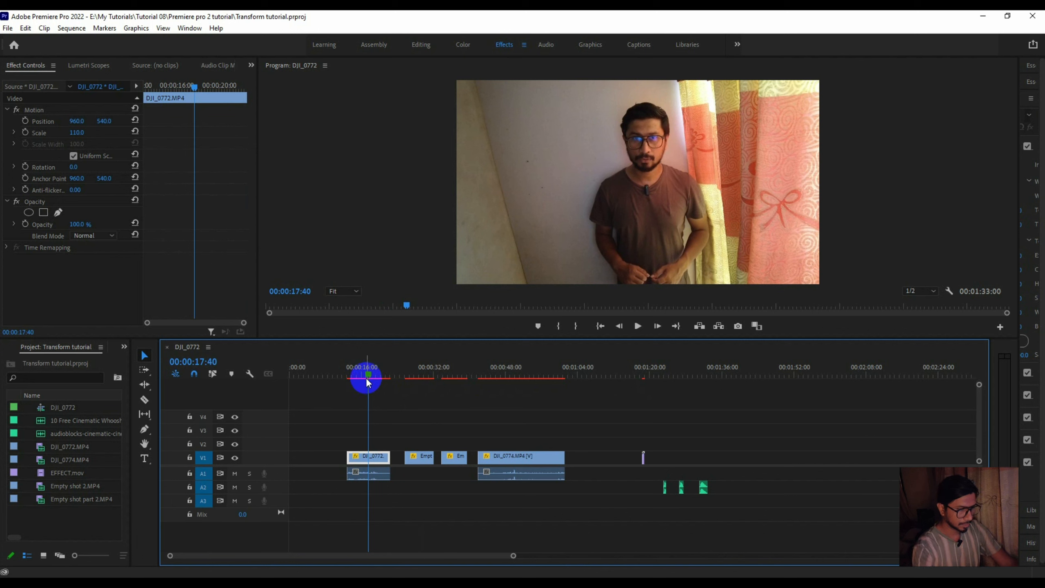
pyautogui.moveTo(368, 382); pyautogui.dragTo(349, 362)
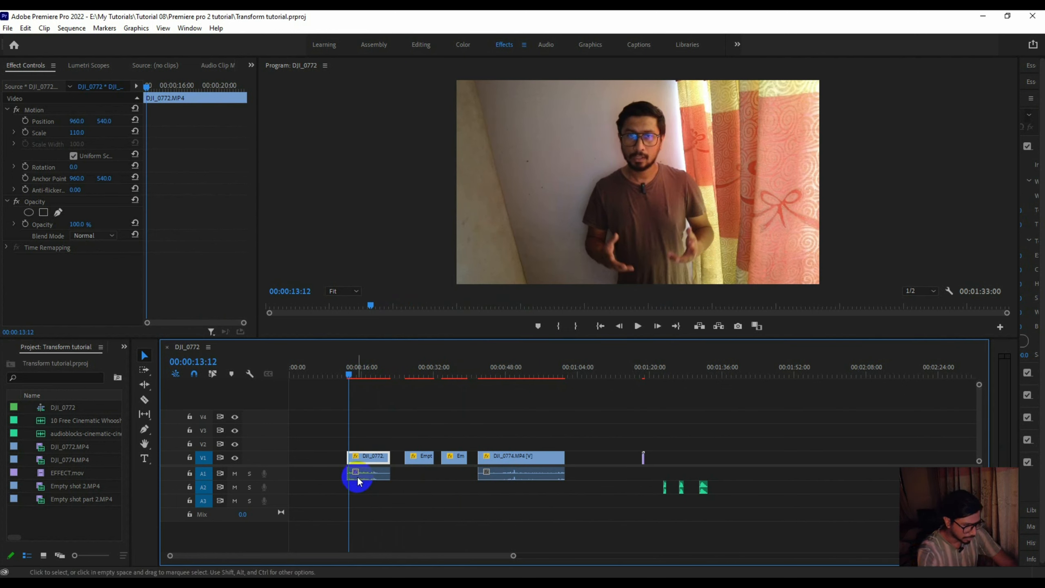
# - Move the DJI_0772 clip with its audio to start at about 3.5 seconds and trim its end to 00:00:09:30
pyautogui.moveTo(330, 436); pyautogui.dragTo(327, 458)
pyautogui.moveTo(327, 373); pyautogui.dragTo(325, 375)
pyautogui.press('=')
pyautogui.press('=')
pyautogui.press('=')
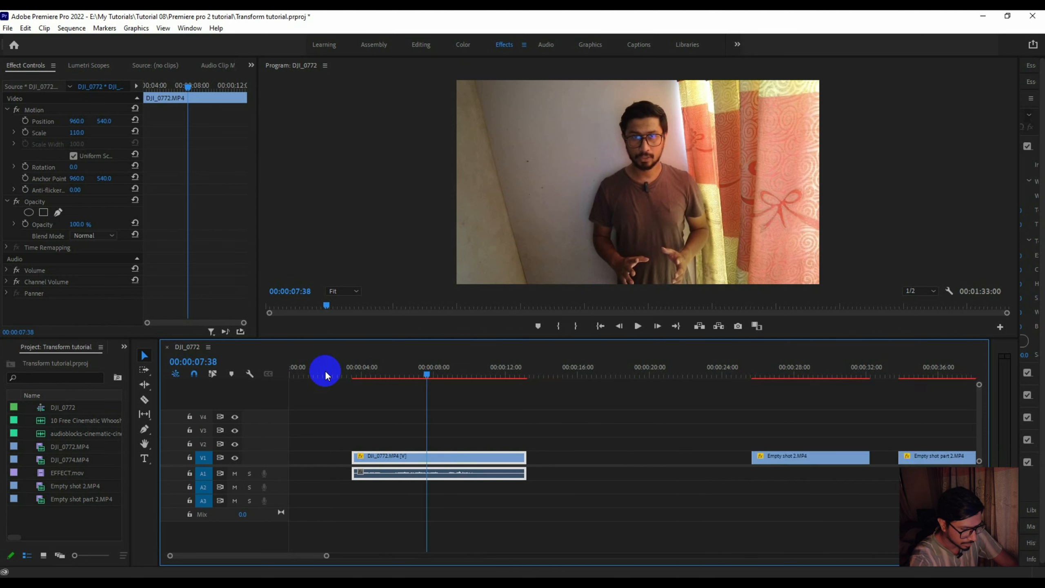
pyautogui.moveTo(527, 368); pyautogui.dragTo(634, 376)
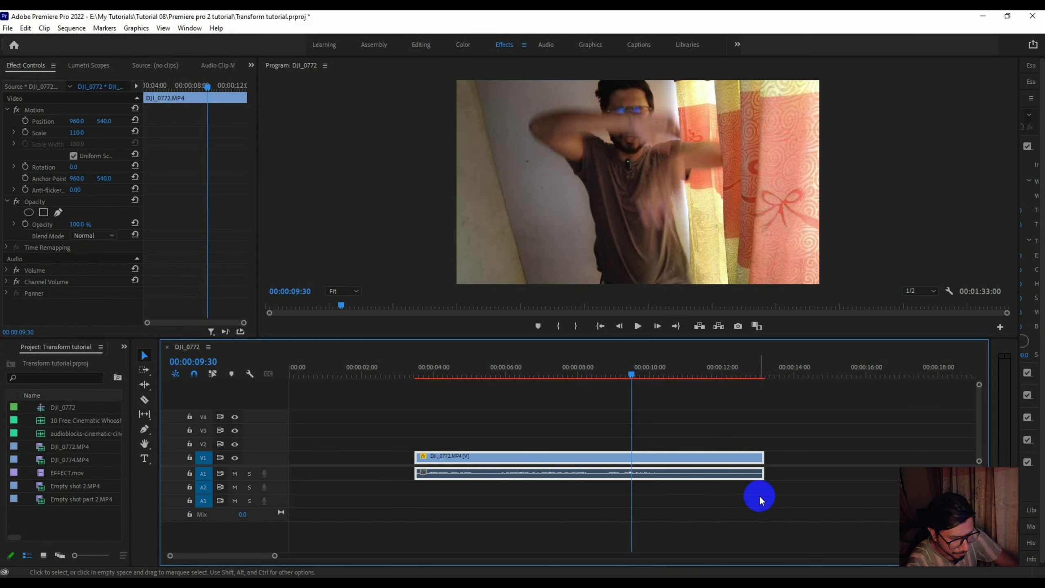
pyautogui.moveTo(765, 459); pyautogui.dragTo(631, 461)
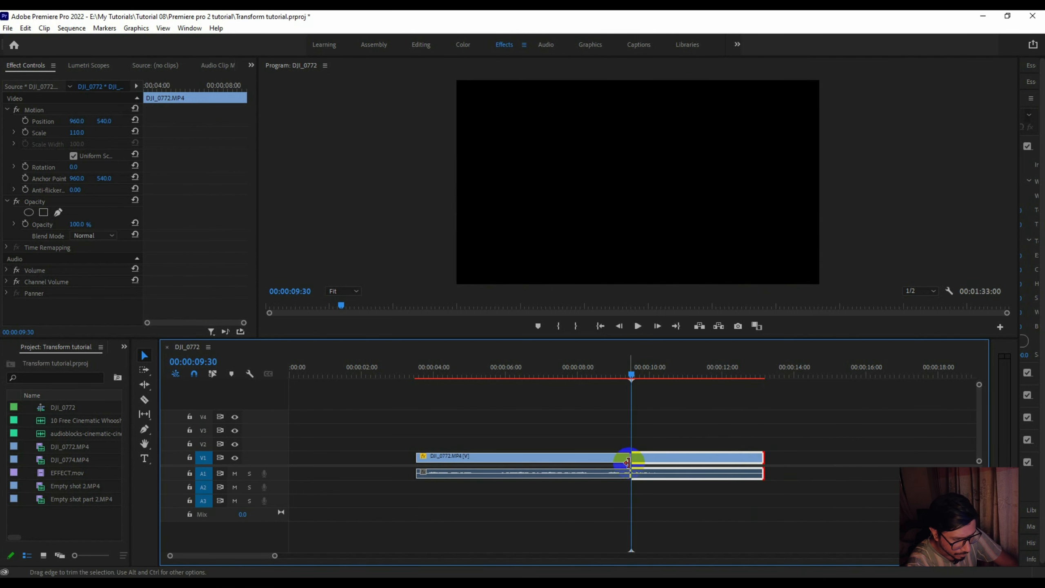
# - Place the Empty shot 2 clip on track V2, starting where DJI_0772 ends
pyautogui.moveTo(275, 560); pyautogui.dragTo(334, 556)
pyautogui.moveTo(763, 455); pyautogui.dragTo(490, 448)
pyautogui.moveTo(408, 373)
pyautogui.mouseDown()
pyautogui.moveTo(471, 370)
pyautogui.moveTo(410, 370)
pyautogui.mouseUp()
pyautogui.moveTo(453, 439); pyautogui.dragTo(465, 439)
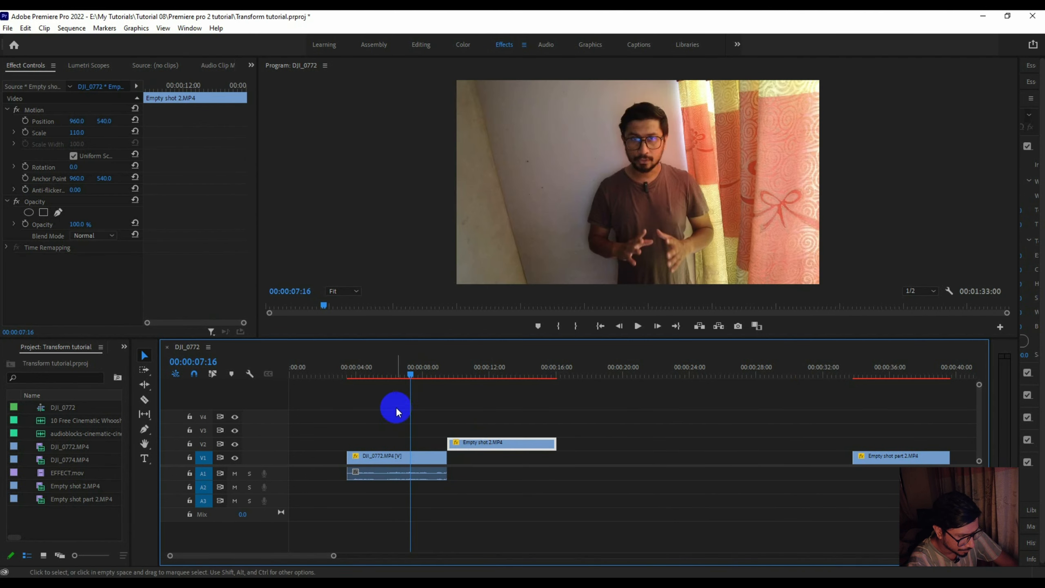
# - Play back the cut from DJI_0772 to Empty shot 2 and trim the end of Empty shot 2 to 00:00:10:40
pyautogui.press('space')
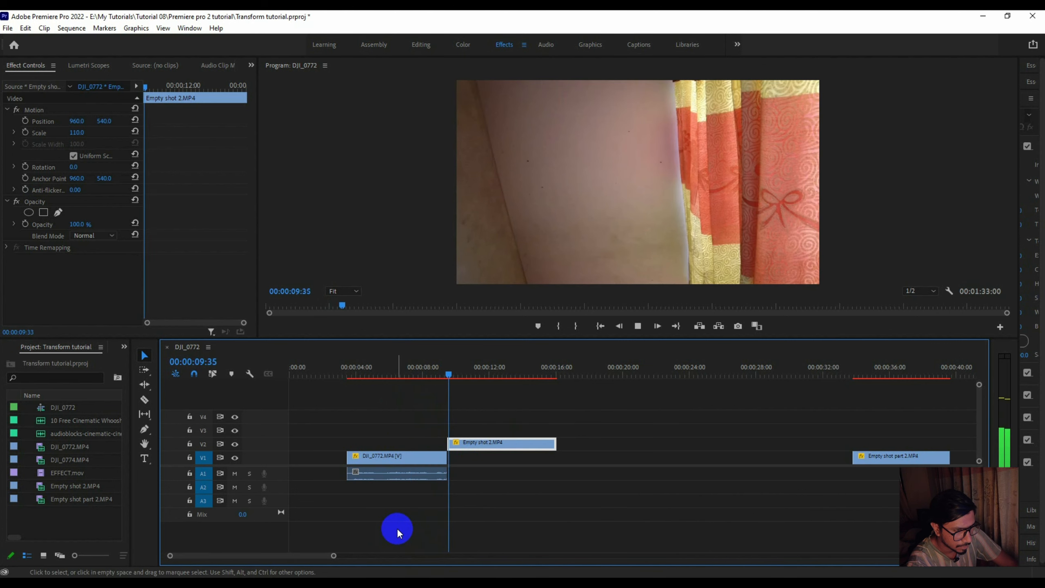
pyautogui.click(421, 367)
pyautogui.press('space')
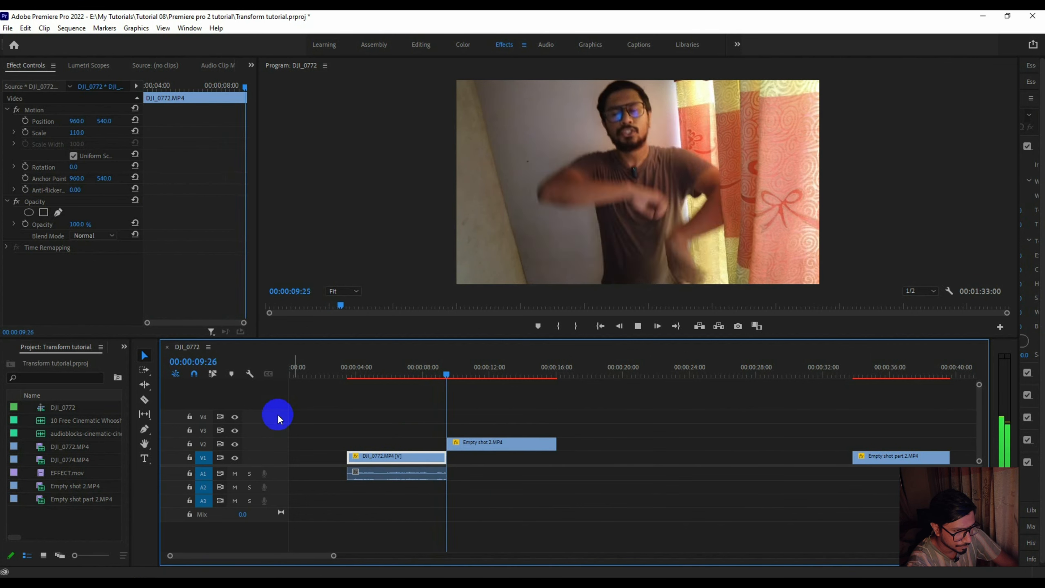
pyautogui.press('space')
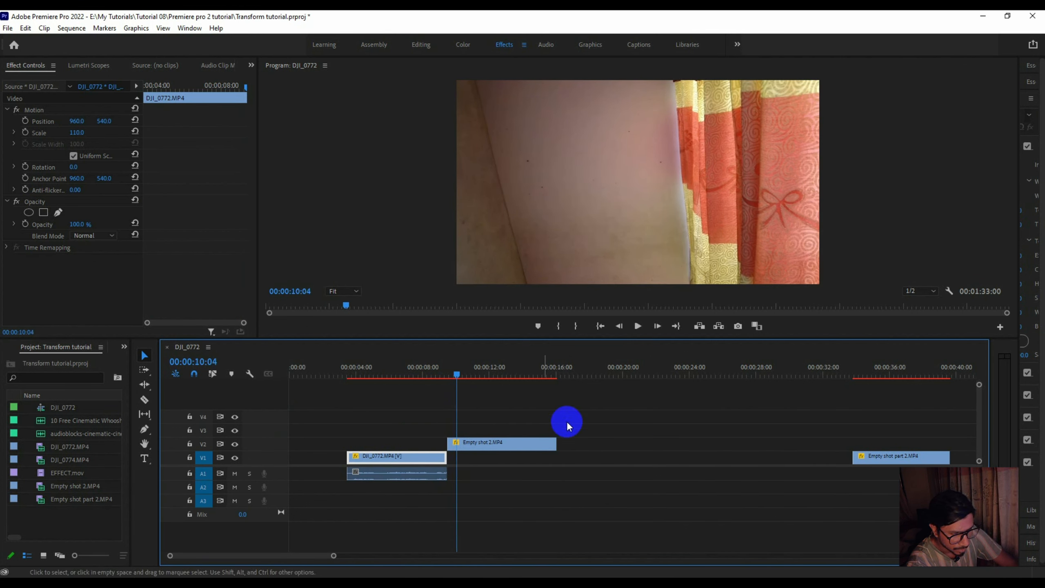
pyautogui.moveTo(456, 375)
pyautogui.mouseDown()
pyautogui.moveTo(487, 379)
pyautogui.moveTo(447, 374)
pyautogui.moveTo(472, 380)
pyautogui.mouseUp()
pyautogui.moveTo(556, 442); pyautogui.dragTo(466, 442)
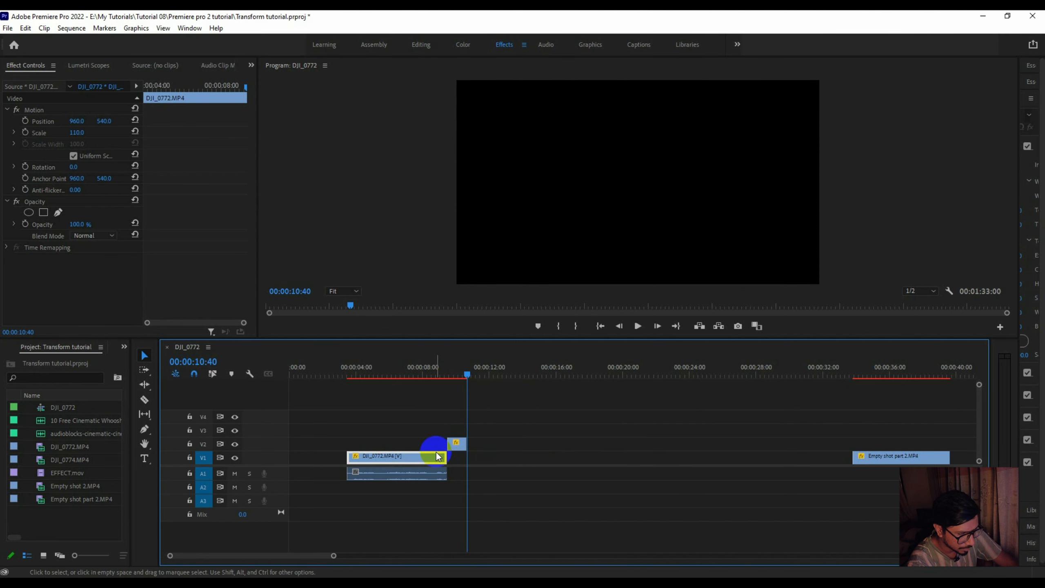
# - Place Empty shot part 2 on V2 directly after Empty shot 2 and trim its end to 00:00:11:58
pyautogui.moveTo(889, 457); pyautogui.dragTo(507, 445)
pyautogui.moveTo(463, 375); pyautogui.dragTo(488, 378)
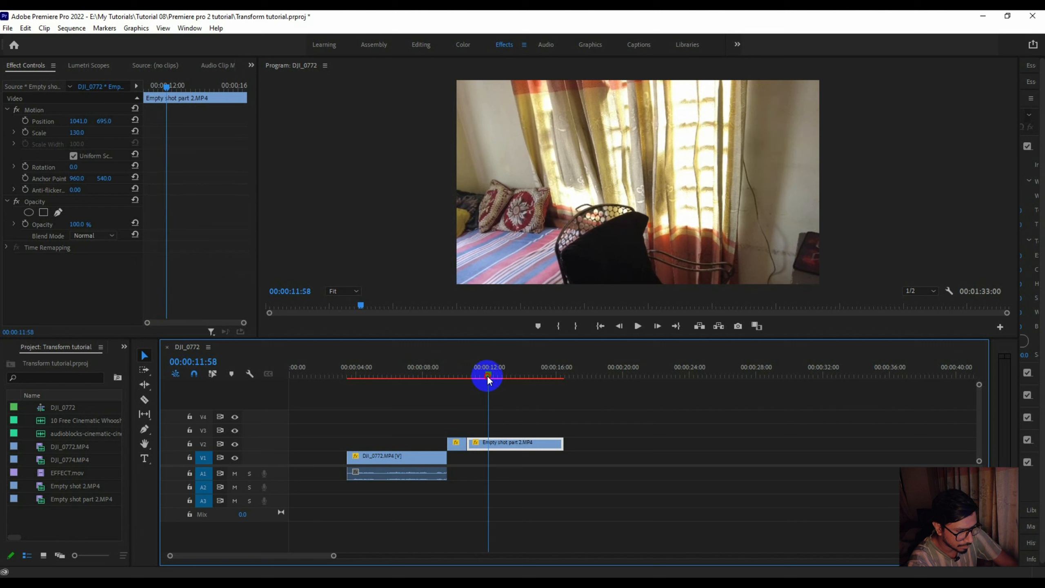
pyautogui.moveTo(562, 442); pyautogui.dragTo(487, 440)
# - Move the DJI_0774 clip with its audio on V1 to start at 00:00:11:58, where Empty shot part 2 ends
pyautogui.moveTo(333, 557); pyautogui.dragTo(390, 556)
pyautogui.moveTo(642, 404); pyautogui.dragTo(794, 537)
pyautogui.moveTo(816, 456); pyautogui.dragTo(519, 456)
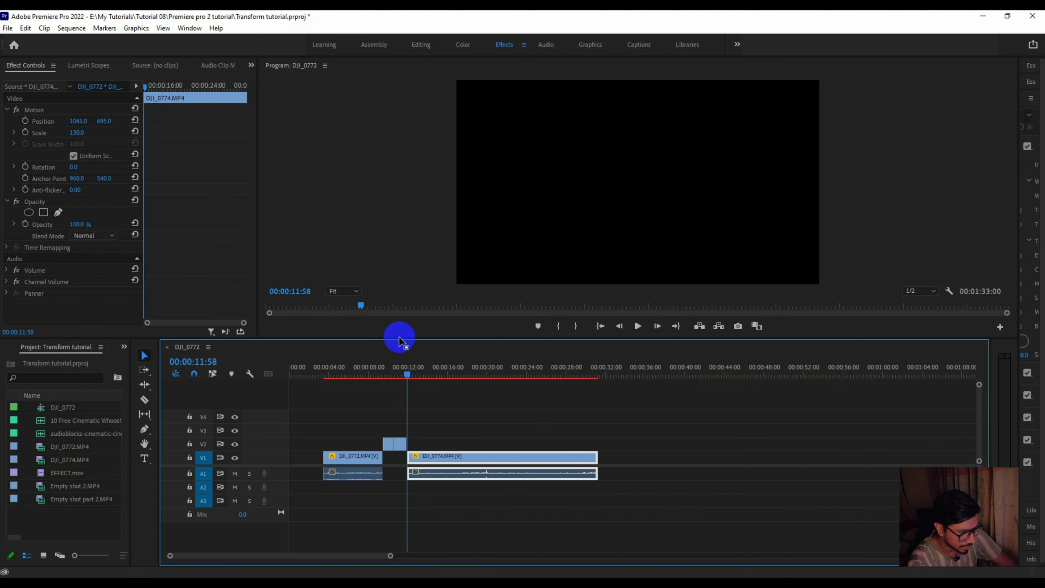
# - Trim the start of DJI_0774 to 00:00:18:39 and slide the clip back to 00:00:11:58 to close the gap
pyautogui.click(408, 376)
pyautogui.moveTo(406, 374); pyautogui.dragTo(342, 373)
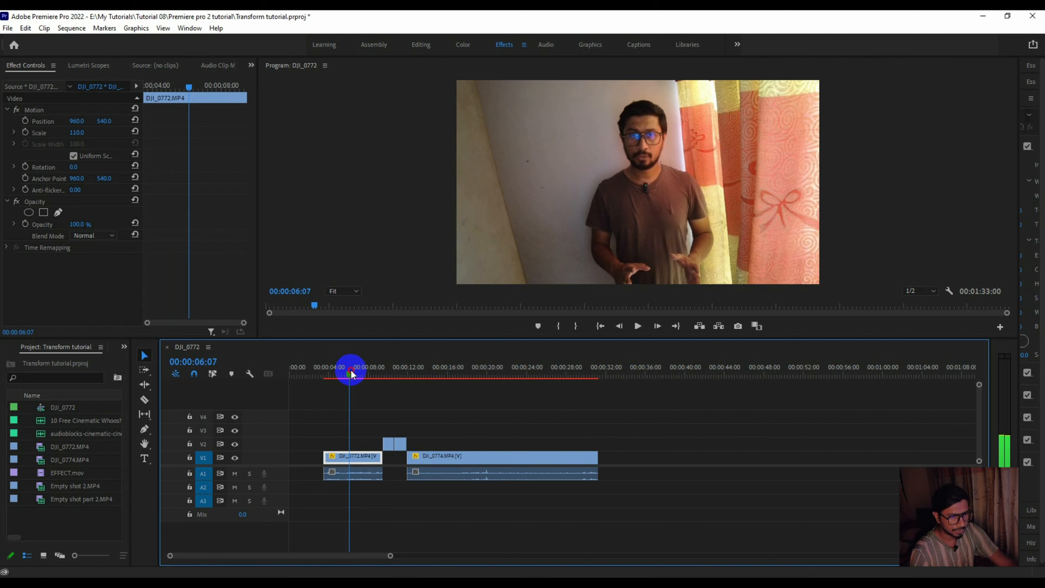
pyautogui.moveTo(351, 369); pyautogui.dragTo(473, 403)
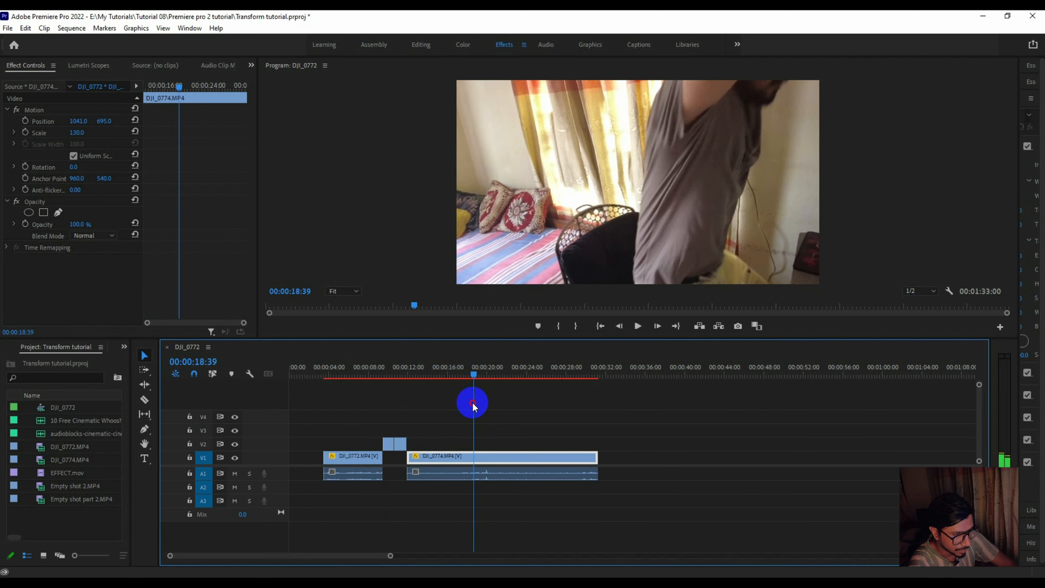
pyautogui.moveTo(429, 414); pyautogui.dragTo(431, 497)
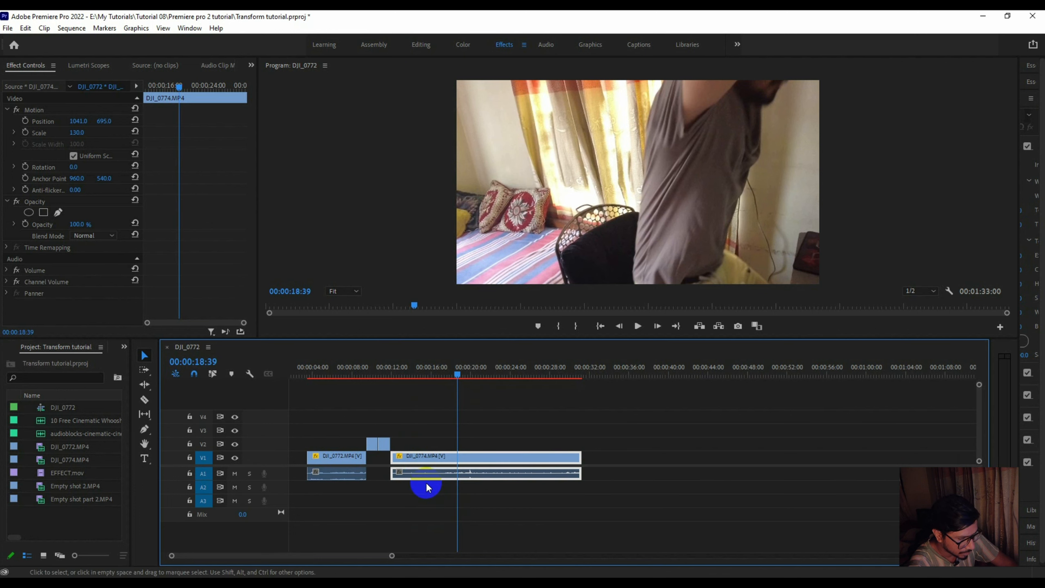
pyautogui.moveTo(400, 459); pyautogui.dragTo(470, 458)
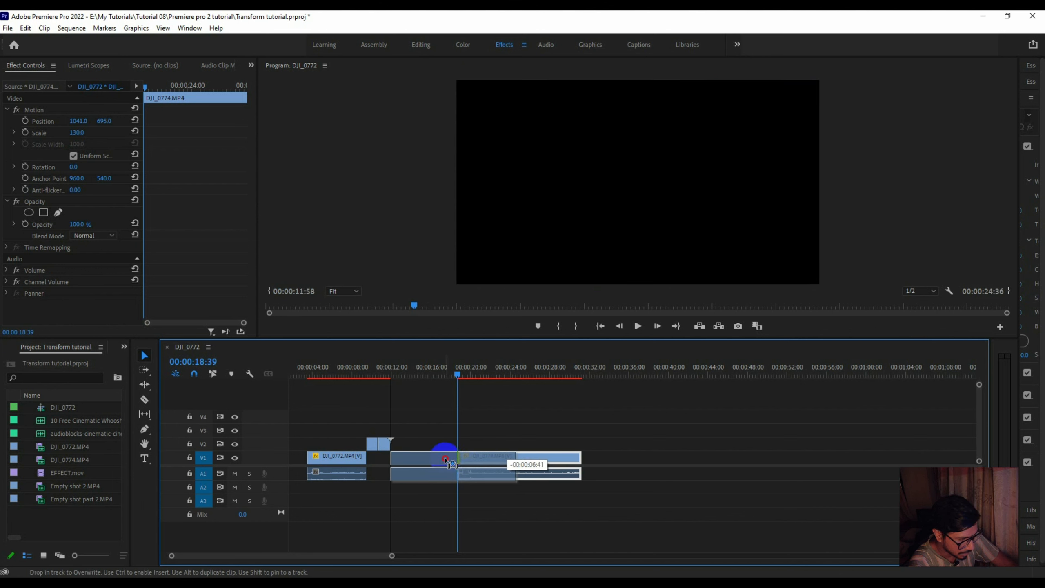
pyautogui.moveTo(452, 464); pyautogui.dragTo(452, 464)
# - Play back the assembled cut and move all four clips together to a later point in the timeline
pyautogui.click(352, 365)
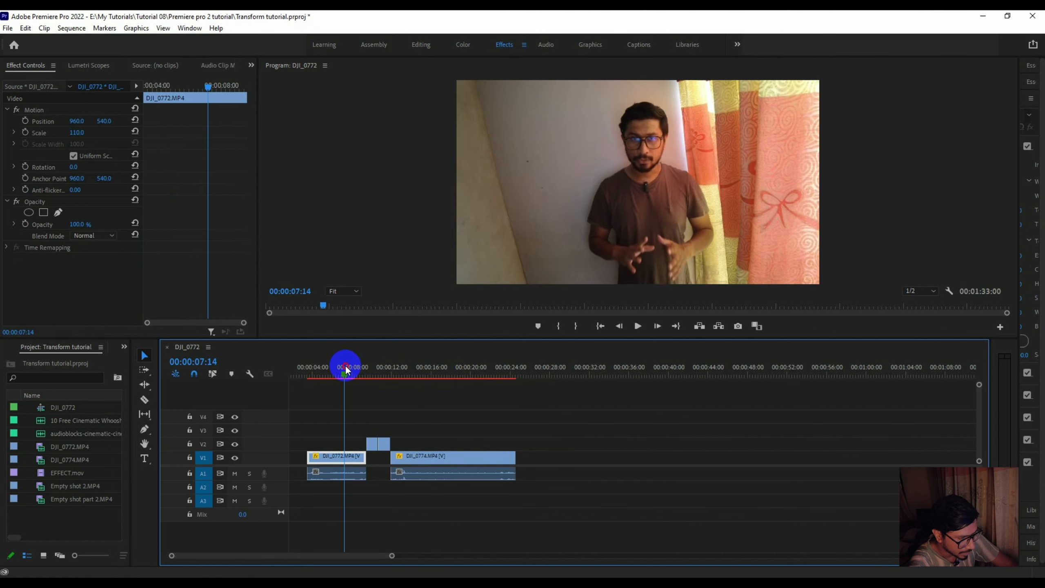
pyautogui.click(295, 406)
pyautogui.press('space')
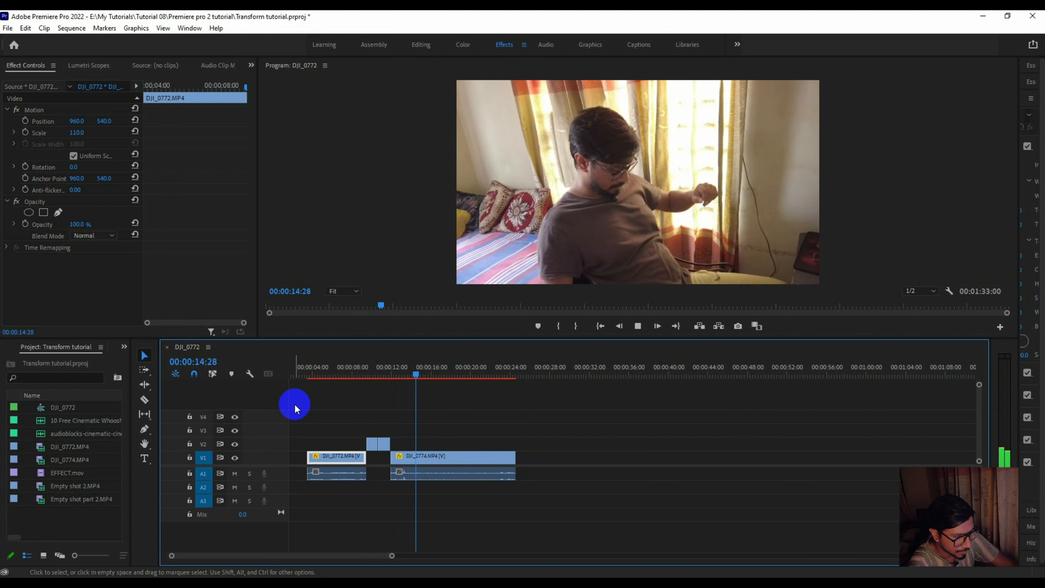
pyautogui.moveTo(322, 406); pyautogui.dragTo(493, 528)
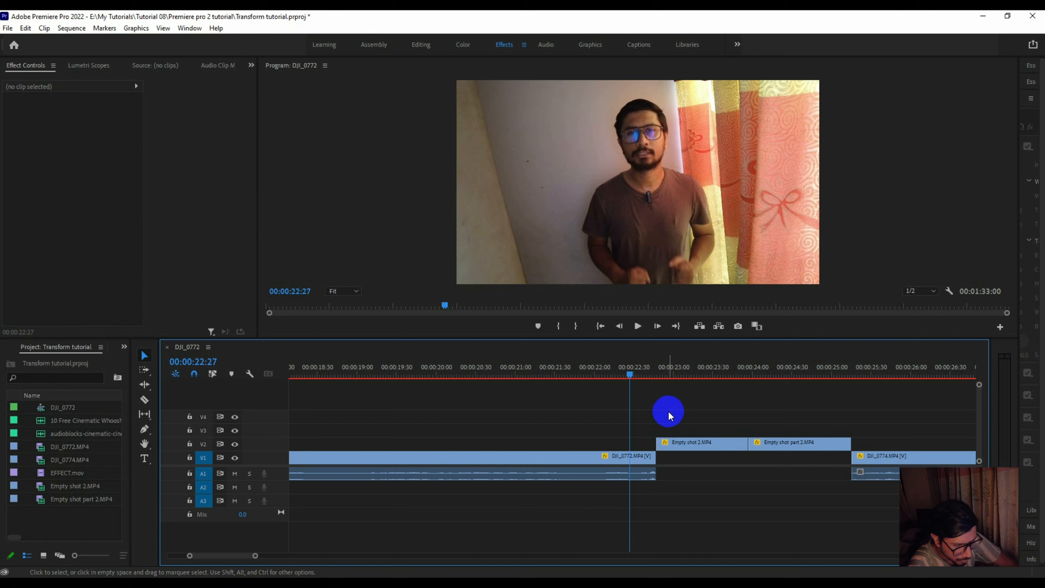
# - Shift Empty shot 2 slightly earlier on V2 so it overlaps the end of DJI_0772
pyautogui.moveTo(709, 449); pyautogui.dragTo(688, 445)
pyautogui.click(516, 471)
pyautogui.moveTo(591, 358); pyautogui.dragTo(640, 379)
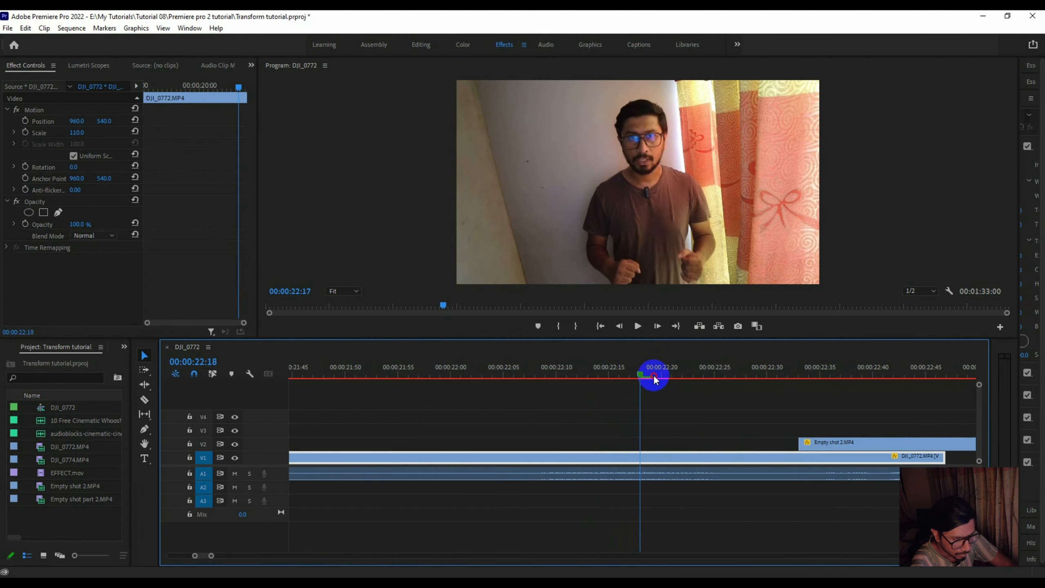
pyautogui.moveTo(655, 380); pyautogui.dragTo(1020, 392)
# - Keyframe the opacity of Empty shot 2 from 0% at 00:00:22:34 to 100% at 00:00:22:45
pyautogui.moveTo(505, 367); pyautogui.dragTo(510, 366)
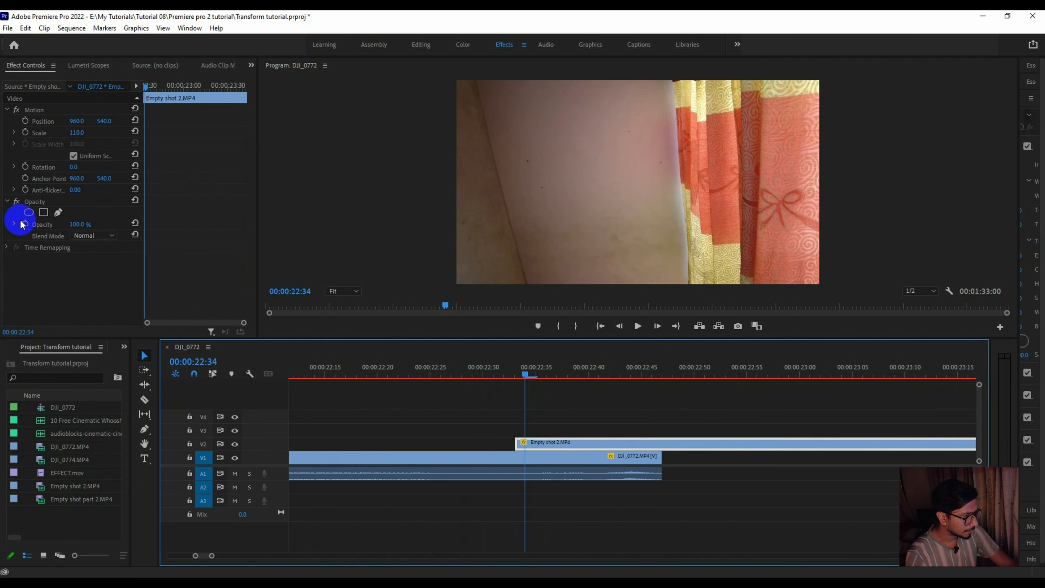
pyautogui.click(24, 224)
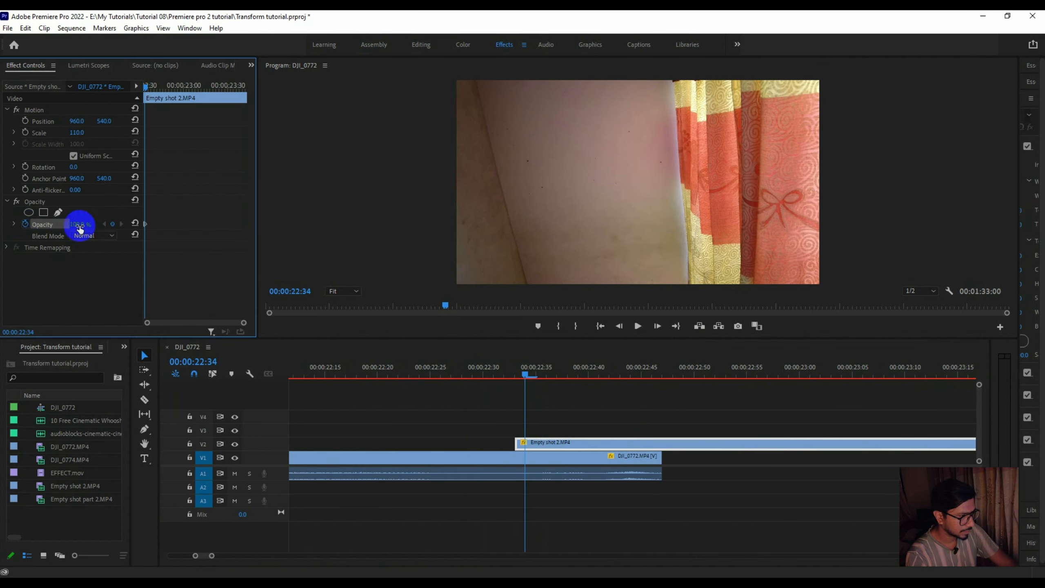
pyautogui.moveTo(75, 225); pyautogui.dragTo(39, 222)
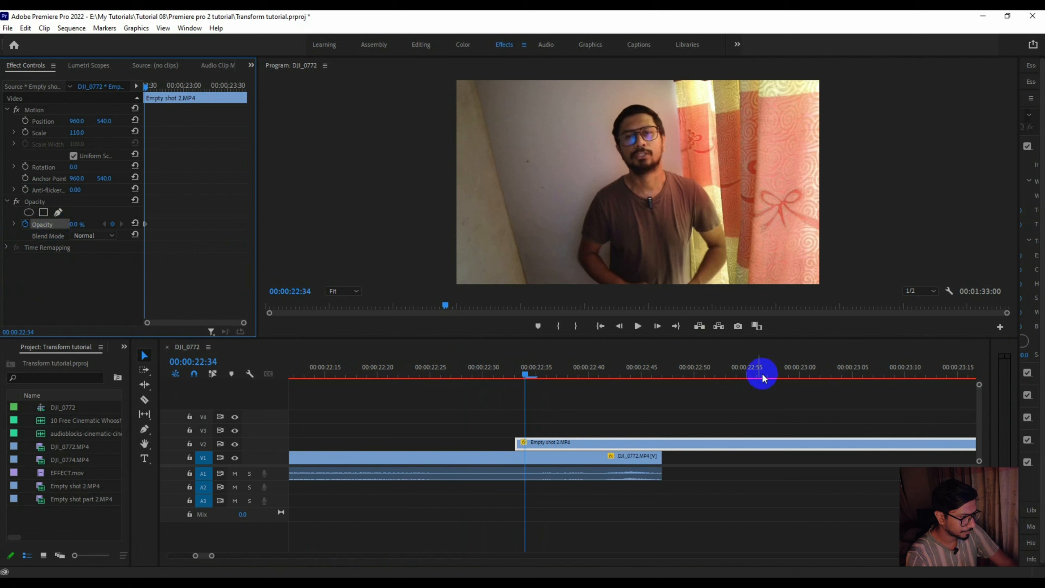
pyautogui.moveTo(525, 370); pyautogui.dragTo(647, 383)
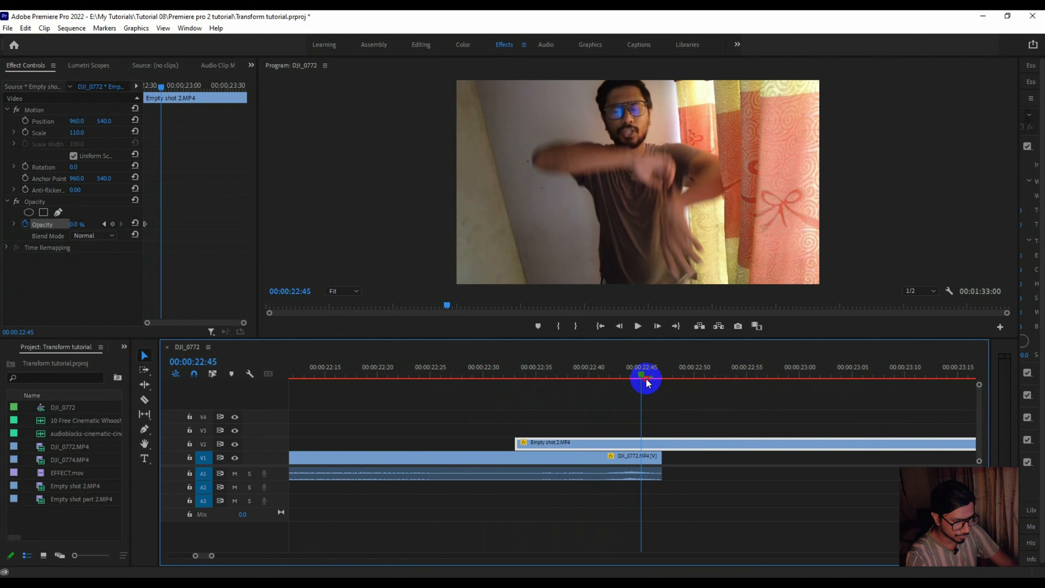
pyautogui.click(136, 224)
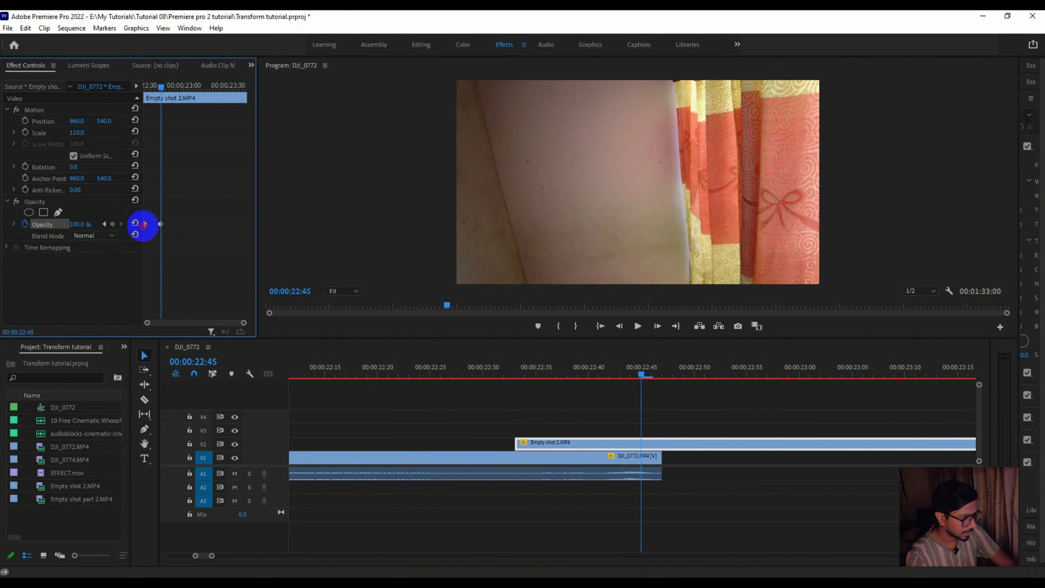
# - Play and scrub through the opacity fade from DJI_0772 into Empty shot 2 to check it
pyautogui.click(463, 372)
pyautogui.press('-')
pyautogui.press('-')
pyautogui.click(530, 366)
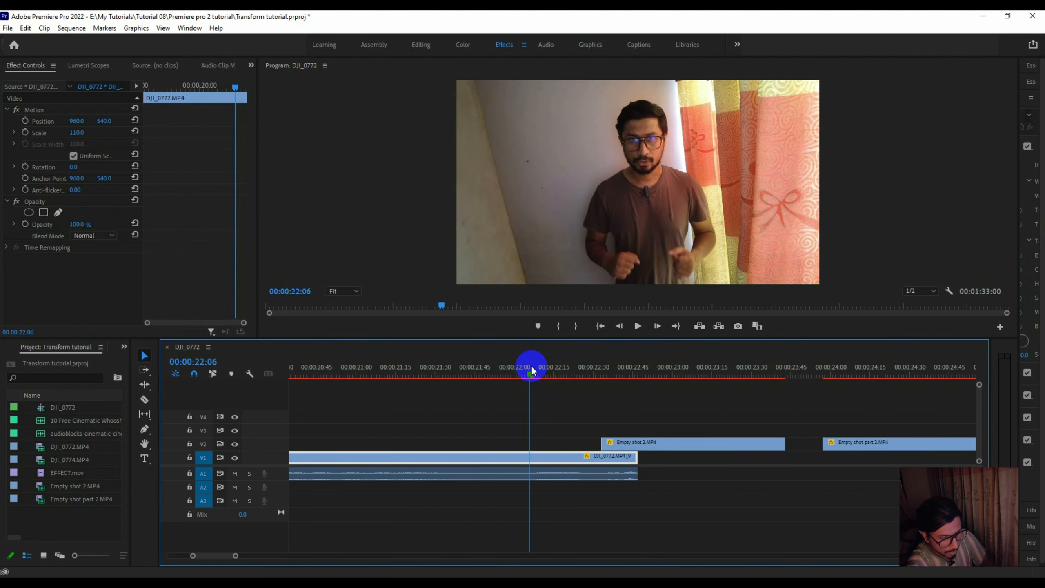
pyautogui.press('space')
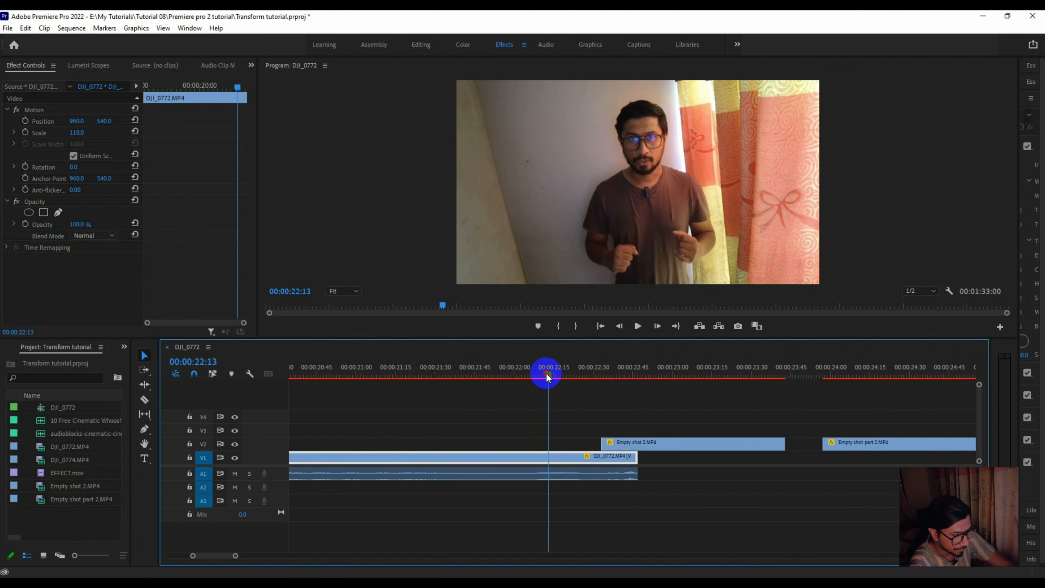
pyautogui.click(508, 369)
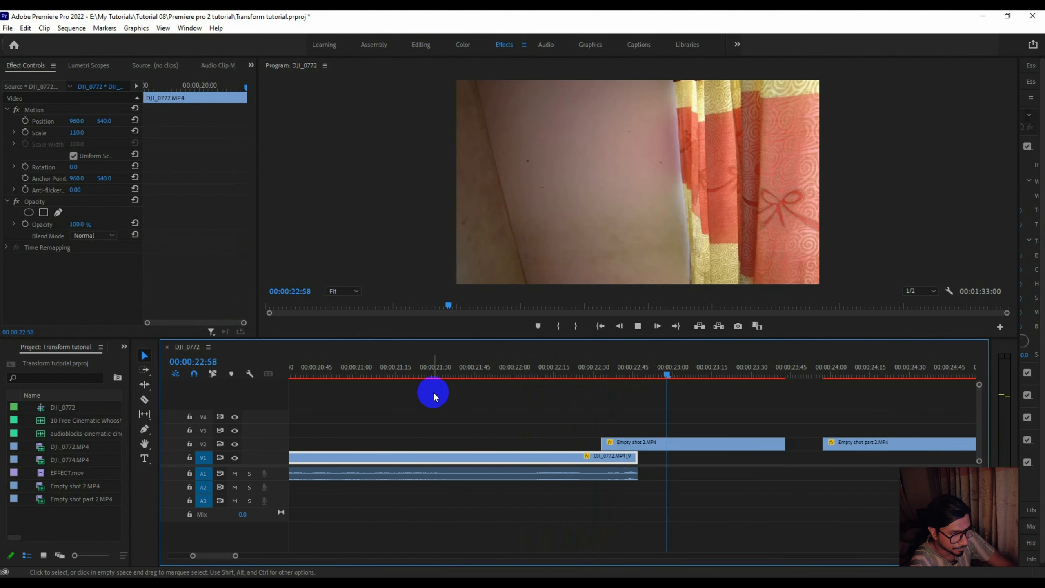
pyautogui.click(565, 369)
pyautogui.moveTo(565, 371); pyautogui.dragTo(633, 359)
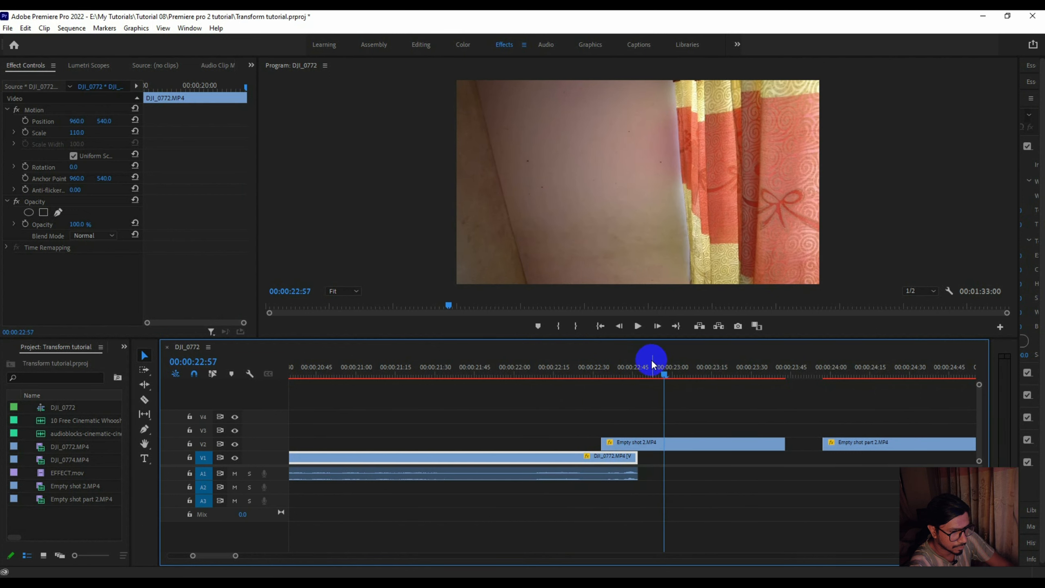
# - Move Empty shot part 2 flush against Empty shot 2 and shift DJI_0774 earlier to overlap the end of Empty shot part 2
pyautogui.moveTo(844, 444); pyautogui.dragTo(807, 447)
pyautogui.moveTo(231, 558); pyautogui.dragTo(253, 558)
pyautogui.click(852, 461)
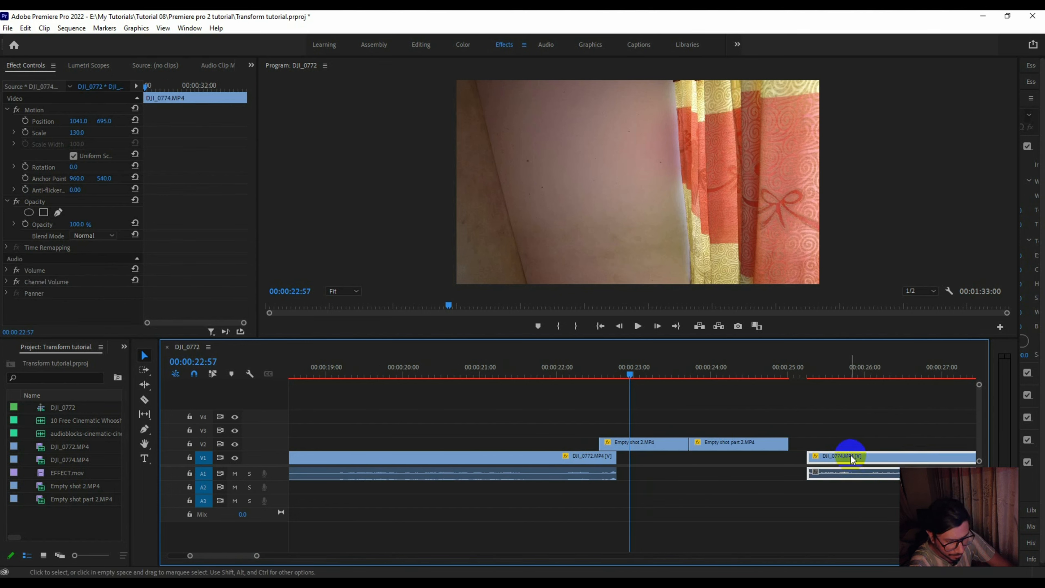
pyautogui.click(866, 457)
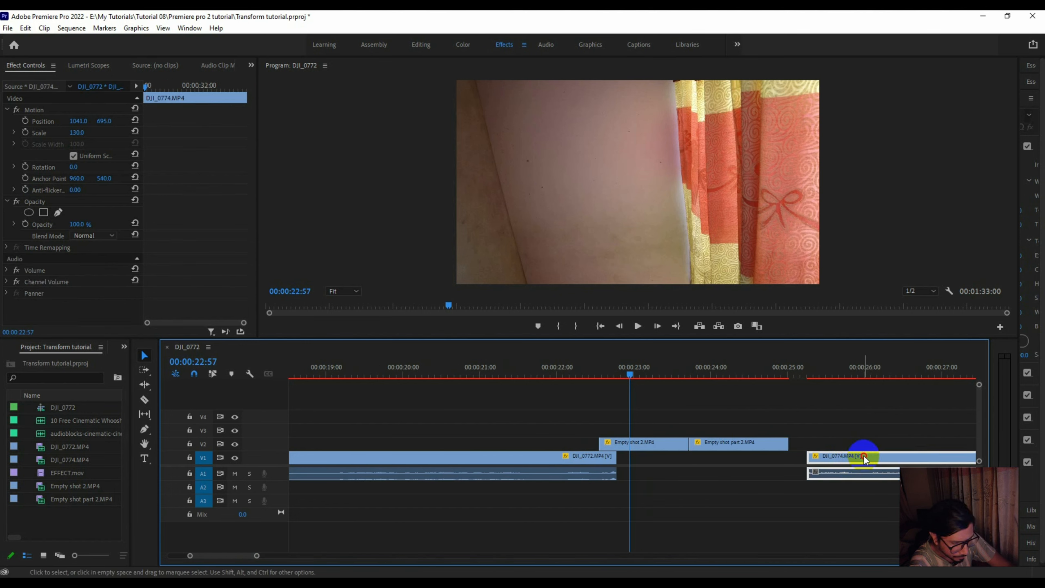
pyautogui.moveTo(863, 459); pyautogui.dragTo(829, 460)
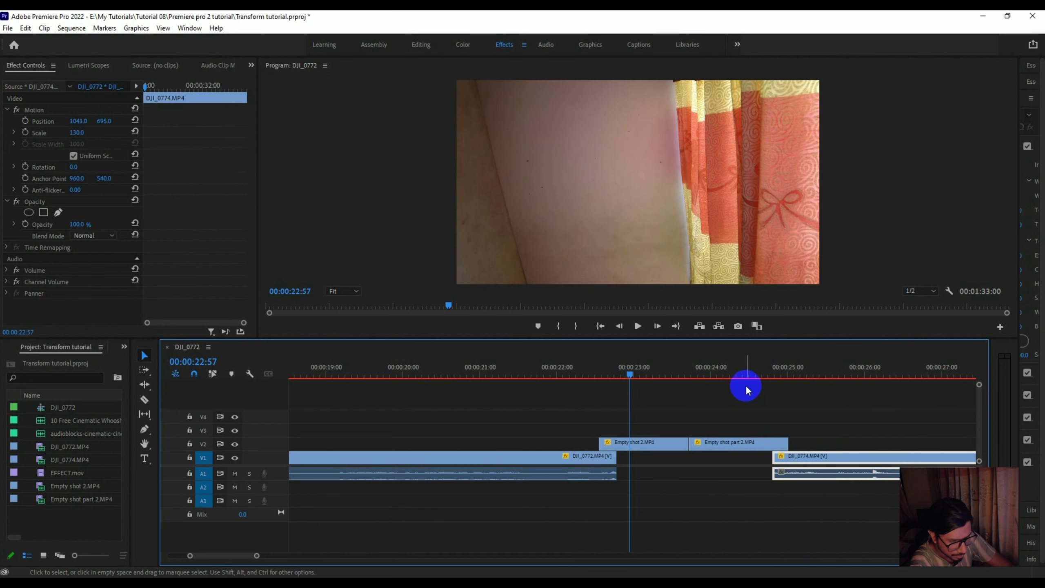
# - Keyframe the opacity of Empty shot part 2 from 100% at 00:00:24:49 to 0% at 00:00:25:00
pyautogui.moveTo(772, 376); pyautogui.dragTo(776, 377)
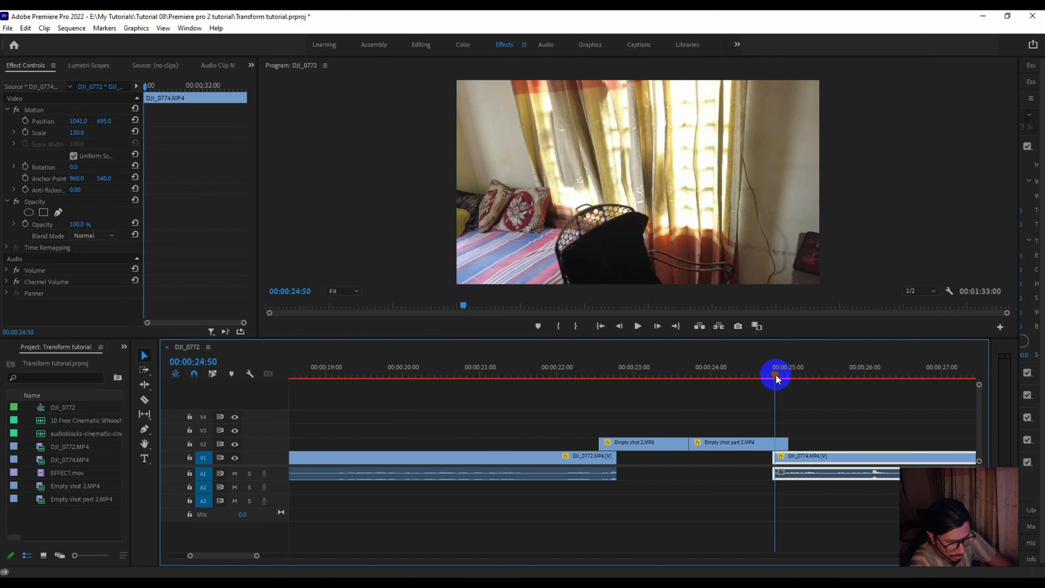
pyautogui.press('=')
pyautogui.press('=')
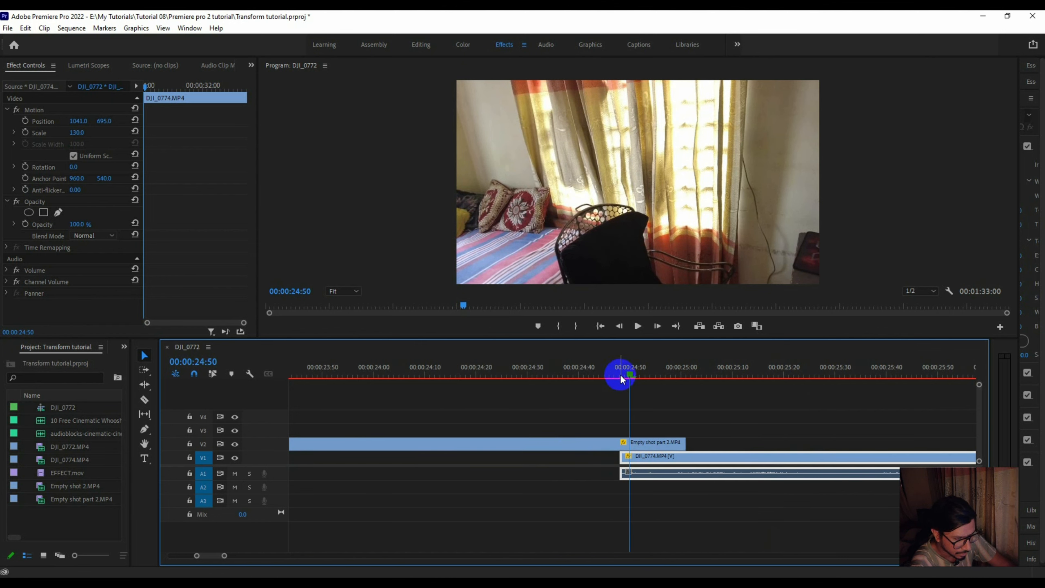
pyautogui.moveTo(627, 375); pyautogui.dragTo(622, 371)
pyautogui.click(603, 438)
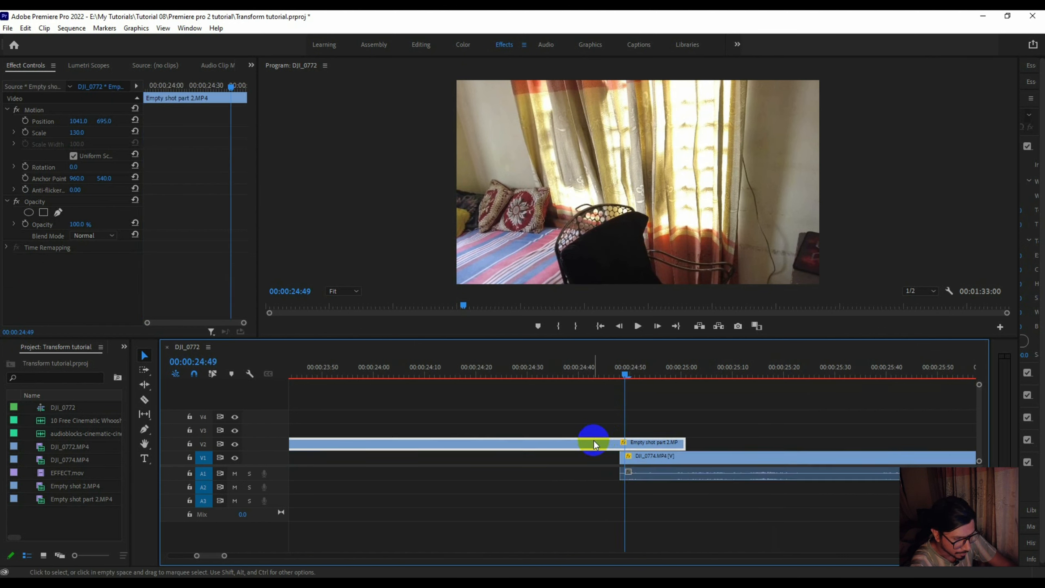
pyautogui.click(25, 224)
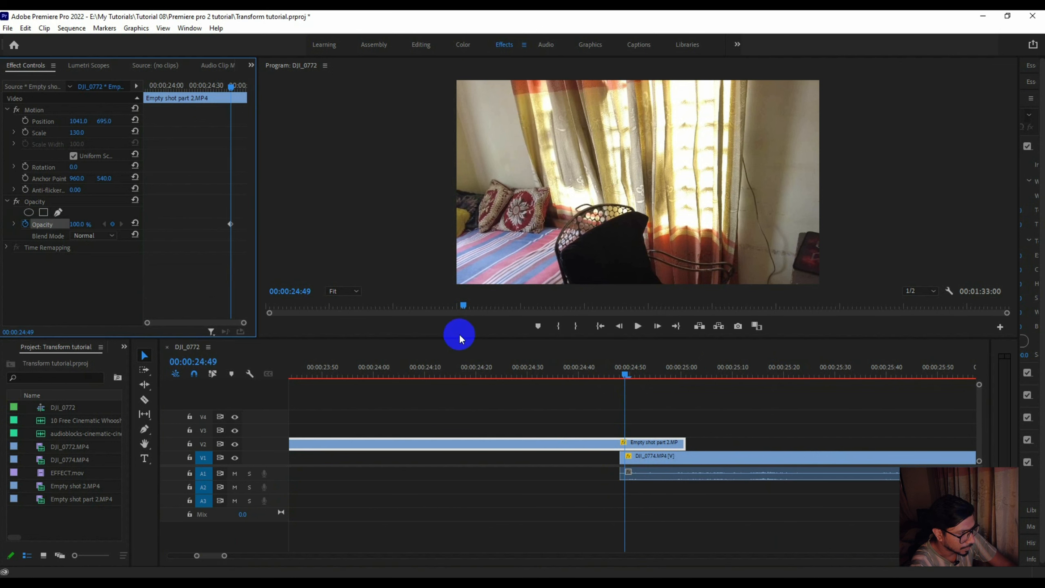
pyautogui.moveTo(625, 372); pyautogui.dragTo(682, 377)
pyautogui.click(77, 225)
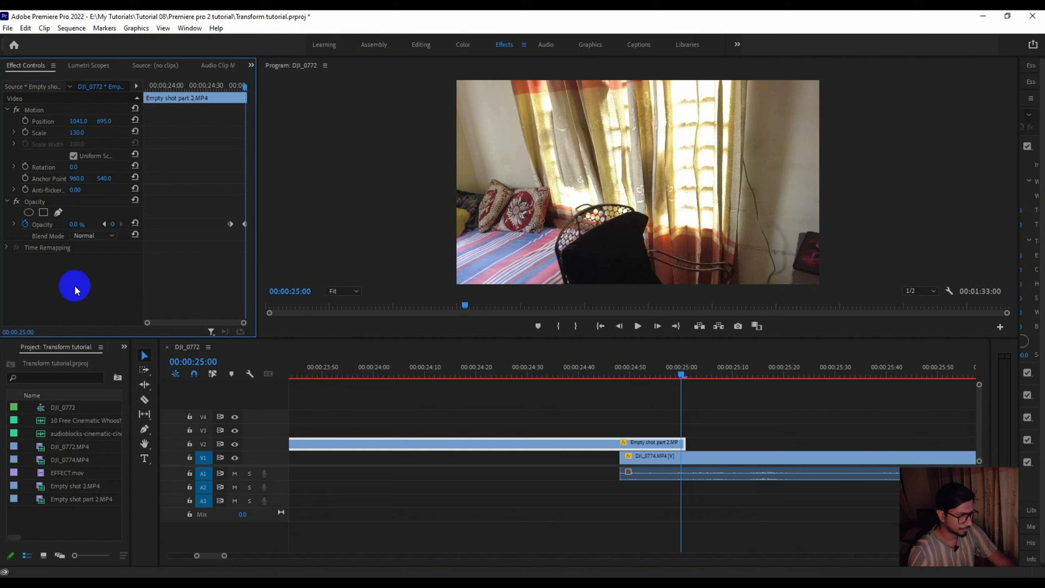
pyautogui.press('Return')
# - Scrub and play through the fade from Empty shot part 2 into DJI_0774 to check the blend
pyautogui.click(553, 364)
pyautogui.moveTo(555, 361); pyautogui.dragTo(615, 385)
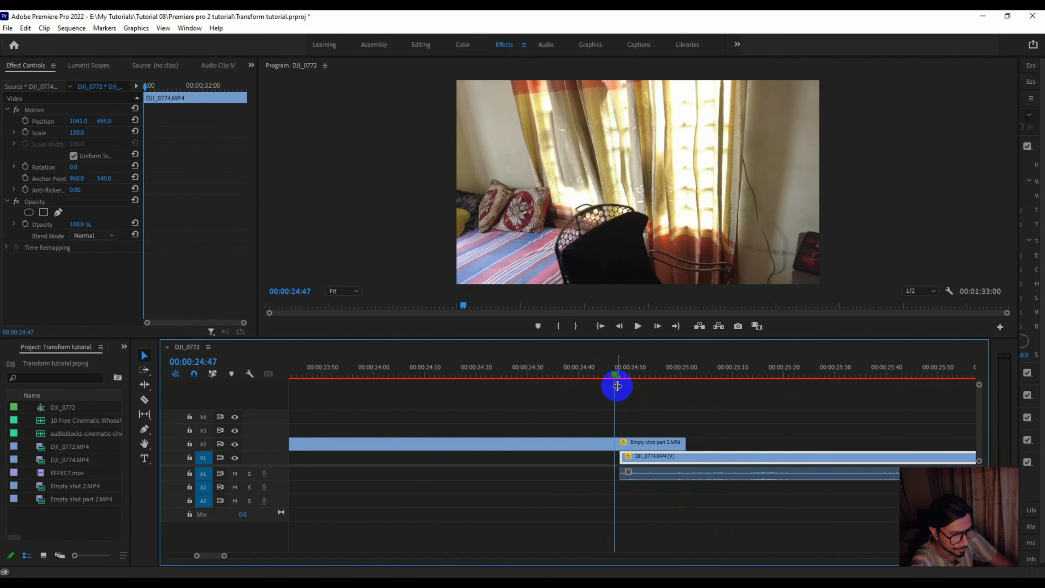
pyautogui.press('-')
pyautogui.press('-')
pyautogui.press('-')
pyautogui.press('-')
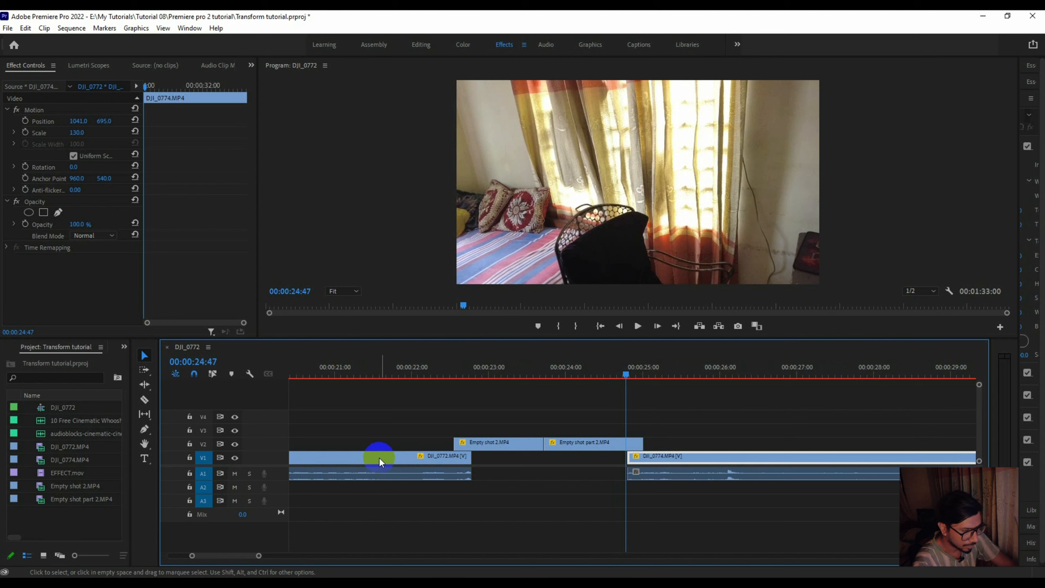
pyautogui.click(552, 372)
pyautogui.press('space')
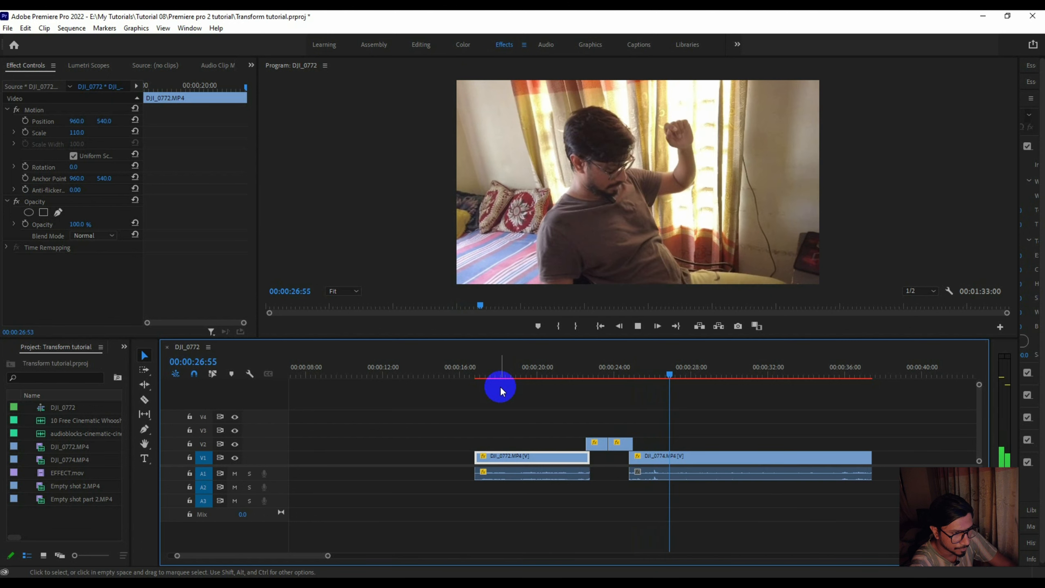
pyautogui.press('space')
# - Move all four assembled clips about six seconds earlier and place EFFECT.mov on V3 above Empty shot 2
pyautogui.moveTo(536, 394); pyautogui.dragTo(692, 488)
pyautogui.moveTo(521, 455); pyautogui.dragTo(416, 464)
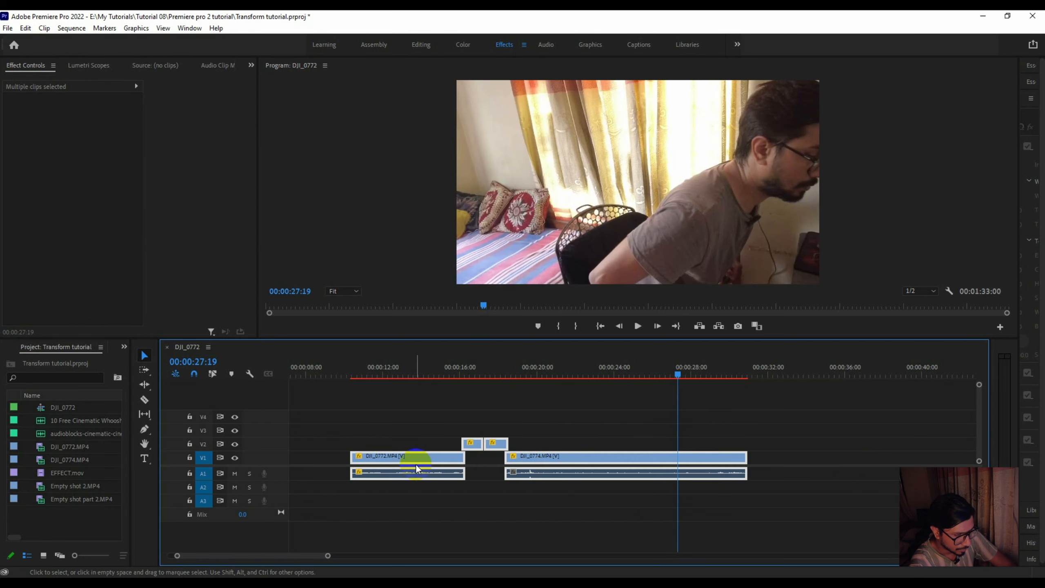
pyautogui.moveTo(328, 555); pyautogui.dragTo(498, 558)
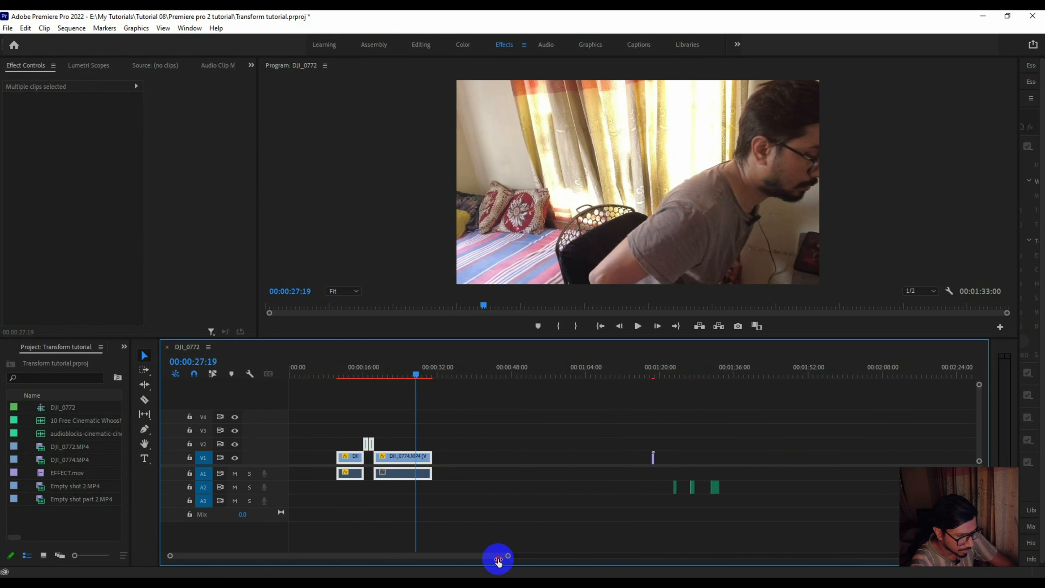
pyautogui.moveTo(654, 458); pyautogui.dragTo(365, 430)
# - Align the start of EFFECT.mov on V3 with the start of Empty shot 2
pyautogui.moveTo(352, 365); pyautogui.dragTo(359, 364)
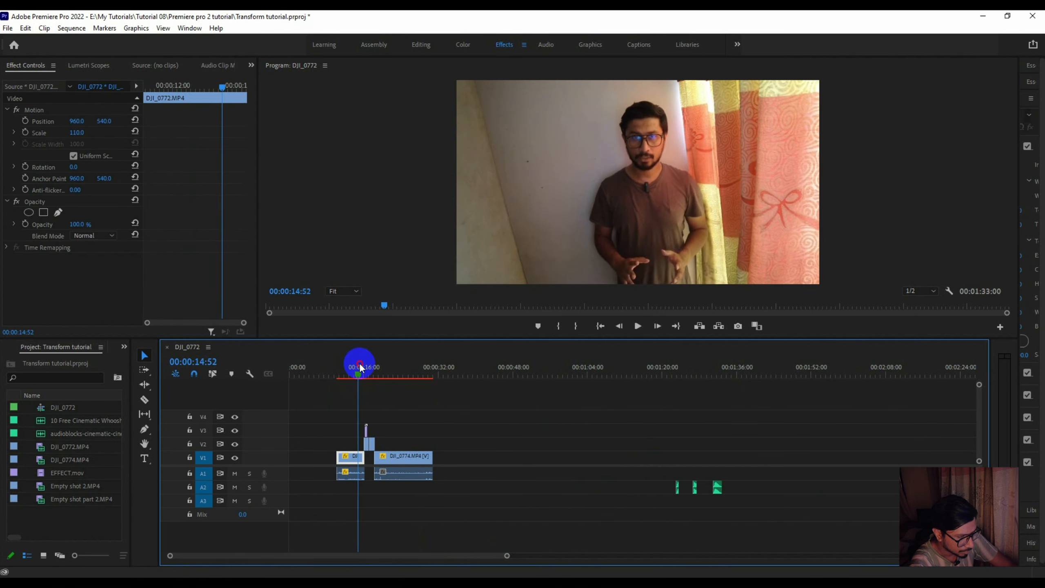
pyautogui.press('=')
pyautogui.press('=')
pyautogui.press('=')
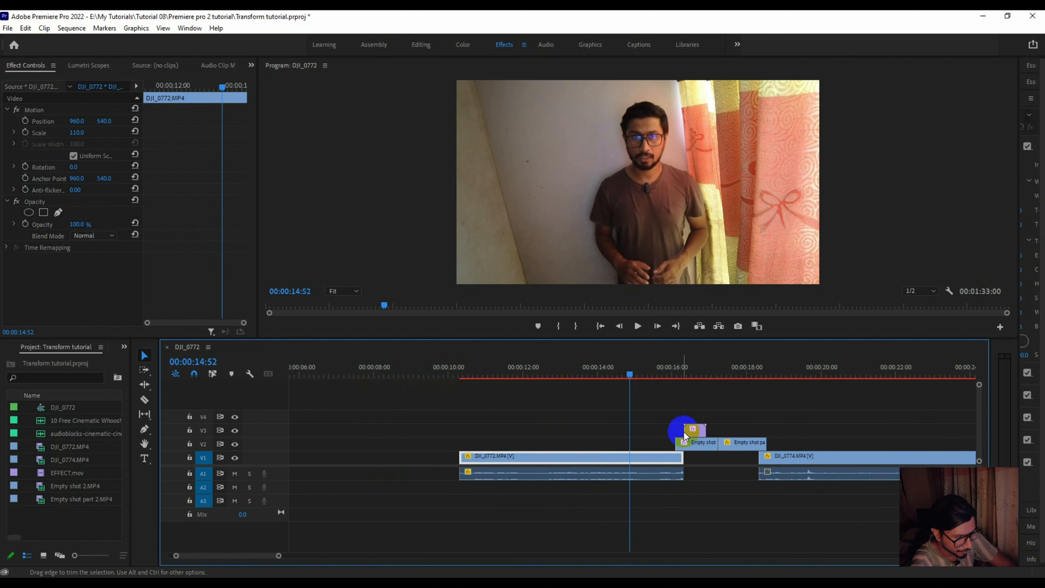
pyautogui.moveTo(599, 371); pyautogui.dragTo(679, 393)
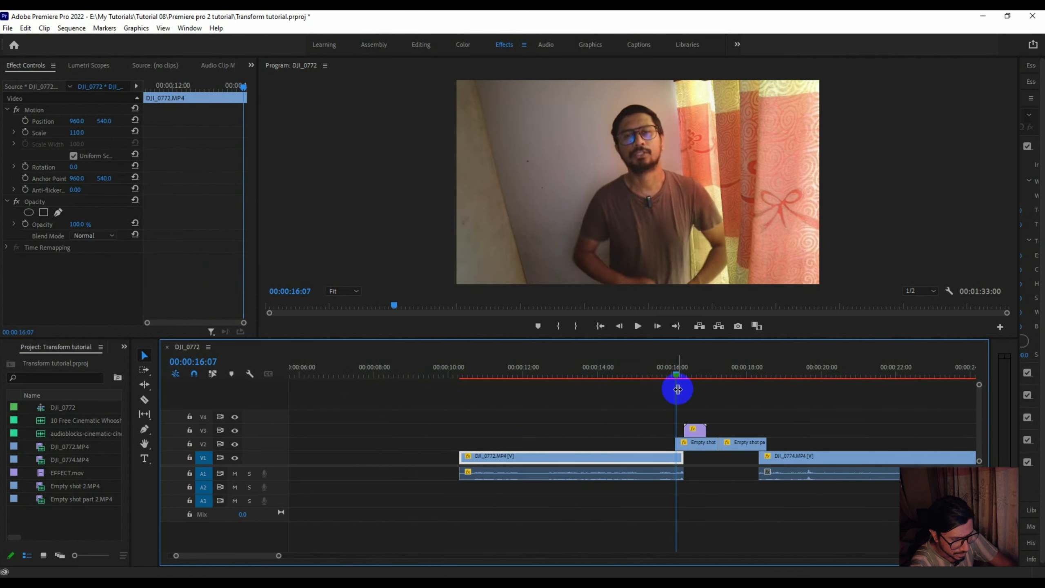
pyautogui.press('=')
pyautogui.press('=')
pyautogui.press('=')
pyautogui.moveTo(580, 368); pyautogui.dragTo(624, 380)
pyautogui.moveTo(737, 428); pyautogui.dragTo(712, 429)
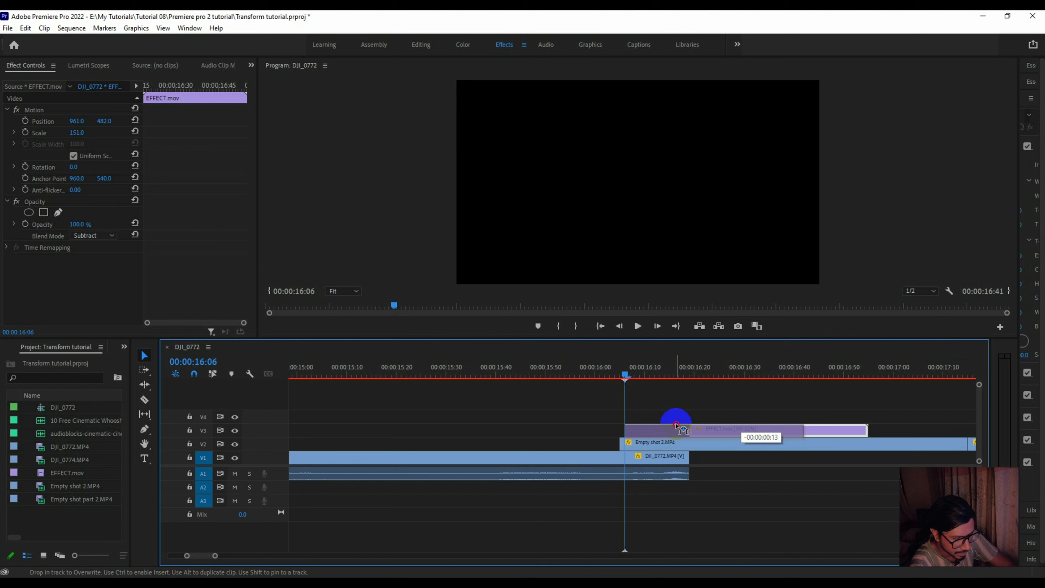
pyautogui.moveTo(674, 429); pyautogui.dragTo(673, 428)
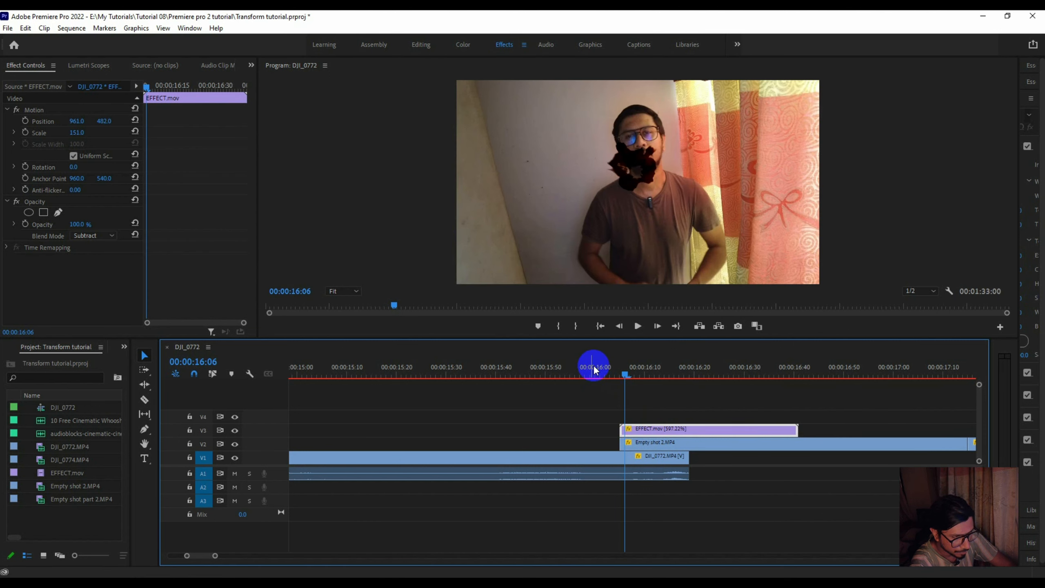
# - Set the position of EFFECT.mov to 982, 428 so the smoke covers the presenter
pyautogui.moveTo(626, 377); pyautogui.dragTo(640, 374)
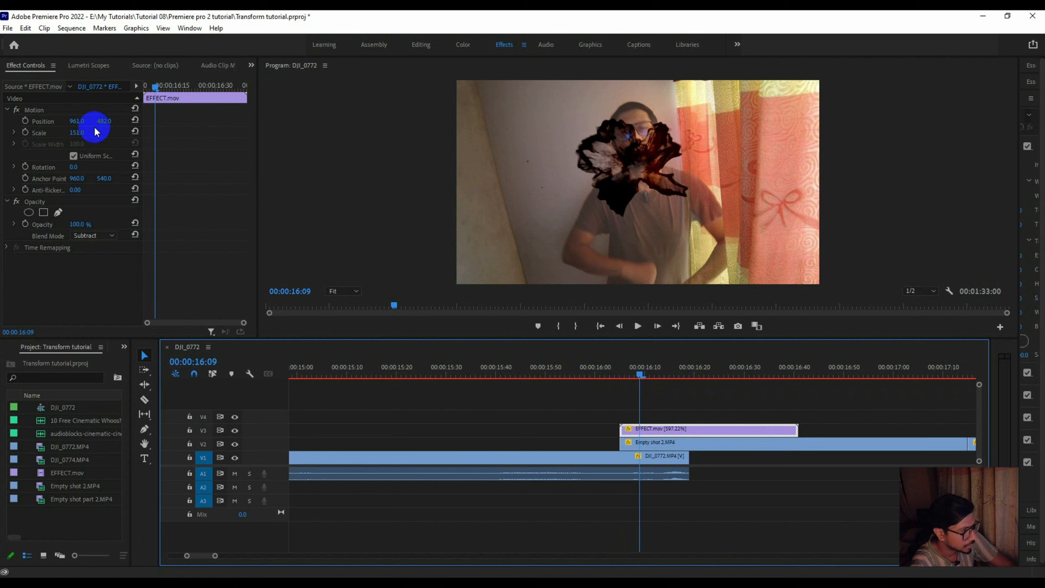
pyautogui.moveTo(102, 127)
pyautogui.mouseDown()
pyautogui.moveTo(116, 124)
pyautogui.moveTo(77, 124)
pyautogui.moveTo(109, 121)
pyautogui.mouseUp()
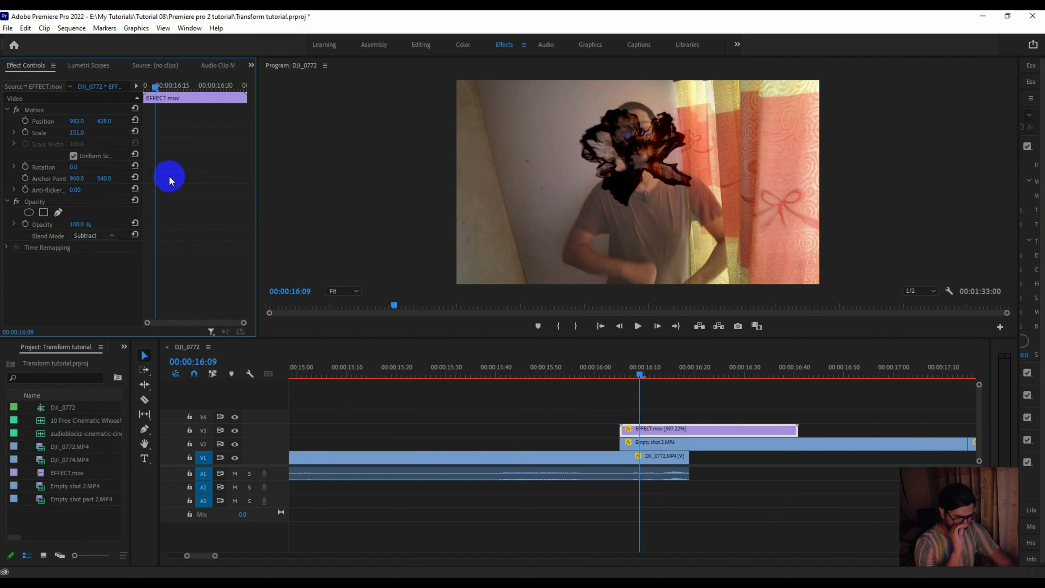
pyautogui.moveTo(560, 369); pyautogui.dragTo(499, 371)
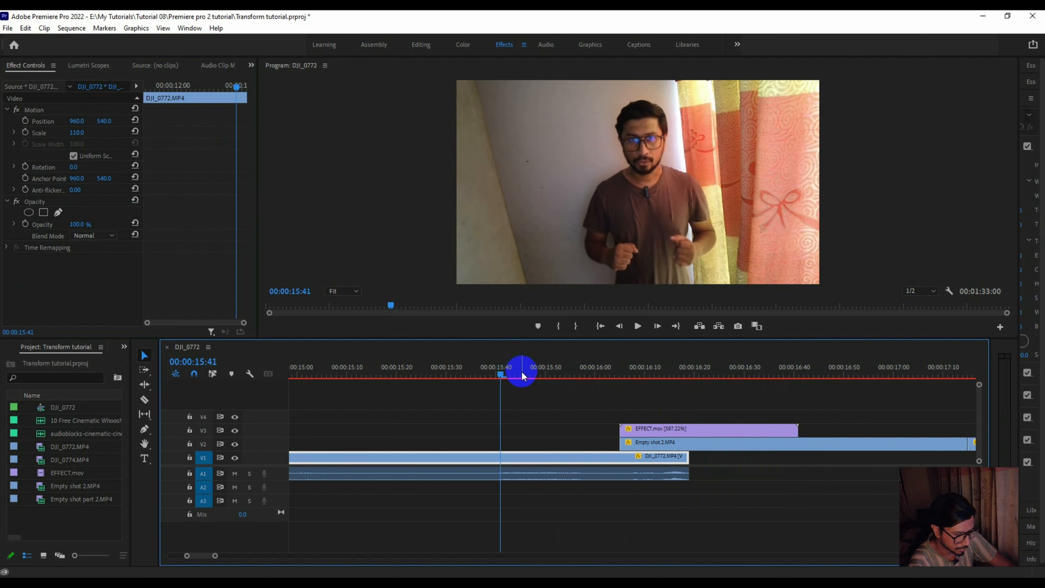
# - Play and step through the smoke effect over the first transition to check its timing and placement
pyautogui.press('-')
pyautogui.press('-')
pyautogui.press('-')
pyautogui.press('space')
pyautogui.press('space')
pyautogui.click(565, 371)
pyautogui.moveTo(574, 372); pyautogui.dragTo(756, 370)
pyautogui.moveTo(614, 363); pyautogui.dragTo(635, 368)
pyautogui.click(649, 429)
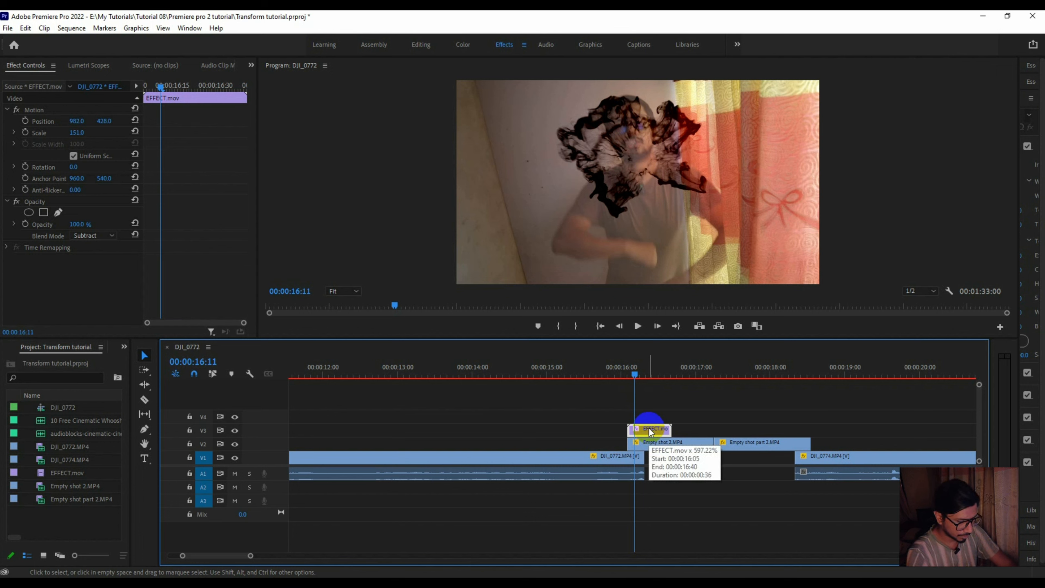
pyautogui.press('Right')
pyautogui.press('Right')
pyautogui.press('Right')
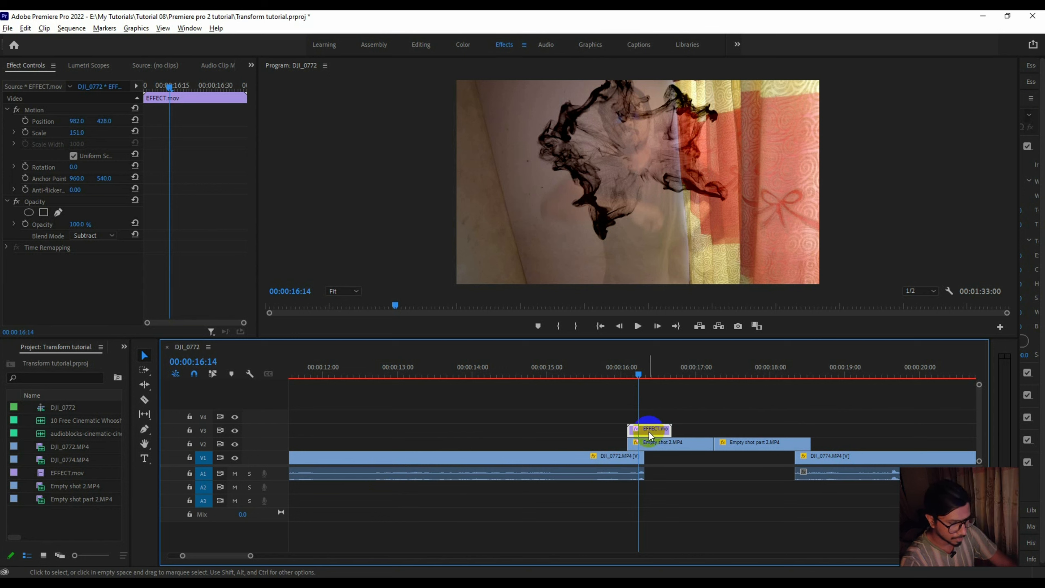
# - Duplicate EFFECT.mov on V3 and align the start of the copy with the start of DJI_0774
pyautogui.moveTo(645, 431); pyautogui.dragTo(786, 433)
pyautogui.click(643, 381)
pyautogui.moveTo(643, 384); pyautogui.dragTo(795, 391)
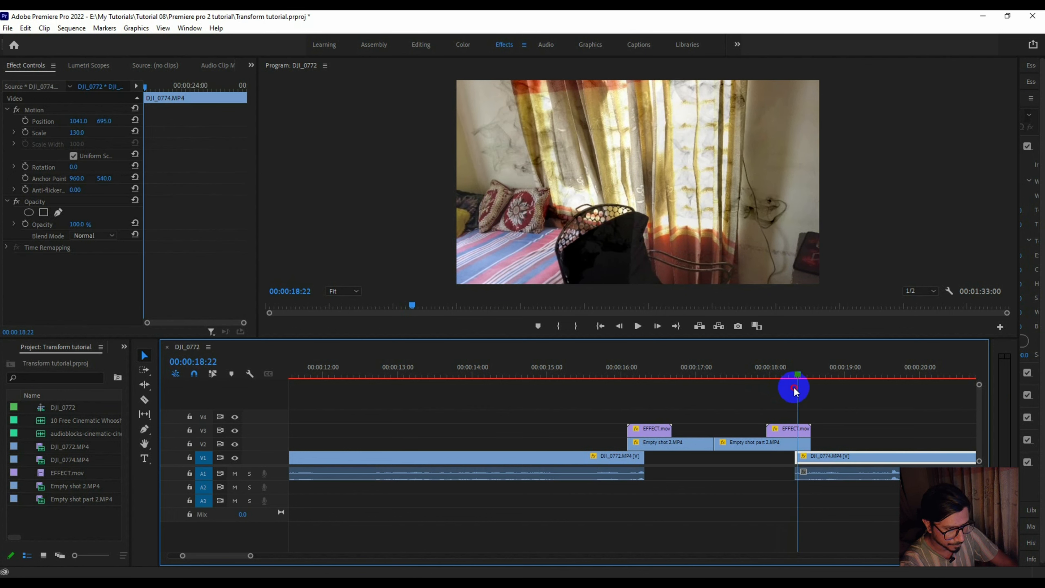
pyautogui.moveTo(795, 391); pyautogui.dragTo(794, 389)
pyautogui.moveTo(776, 433); pyautogui.dragTo(802, 429)
# - Set the position of the second EFFECT.mov to 1076, 574 to place the smoke over the reappearing presenter
pyautogui.moveTo(794, 376); pyautogui.dragTo(820, 379)
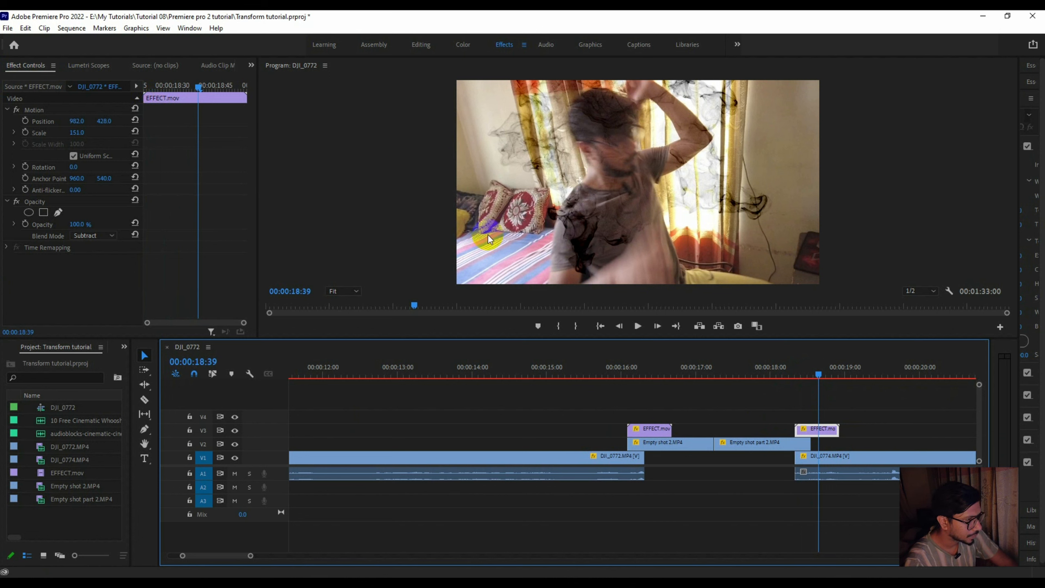
pyautogui.moveTo(819, 373); pyautogui.dragTo(811, 373)
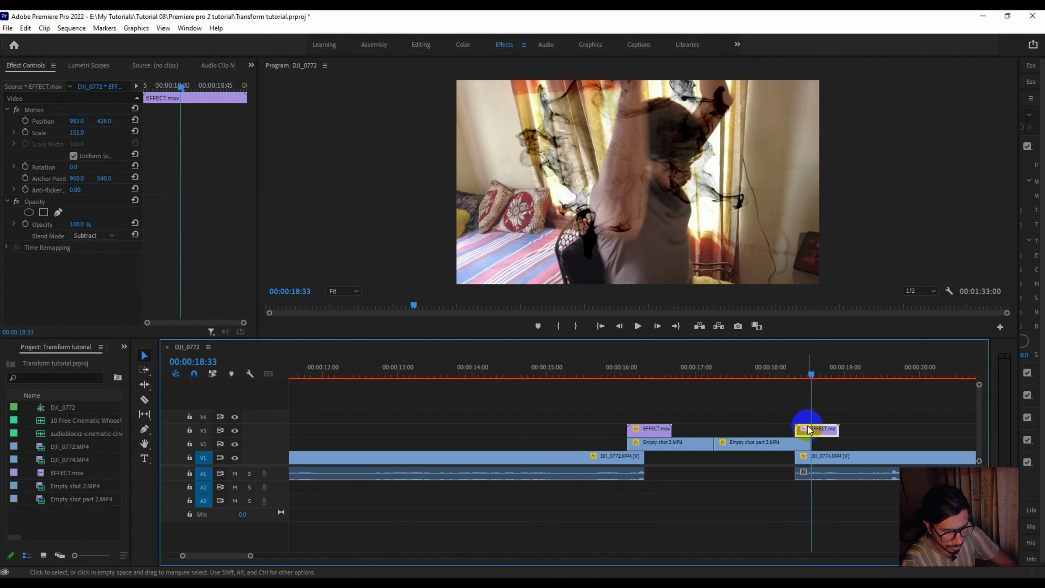
pyautogui.moveTo(103, 123); pyautogui.dragTo(190, 115)
pyautogui.moveTo(72, 124); pyautogui.dragTo(124, 121)
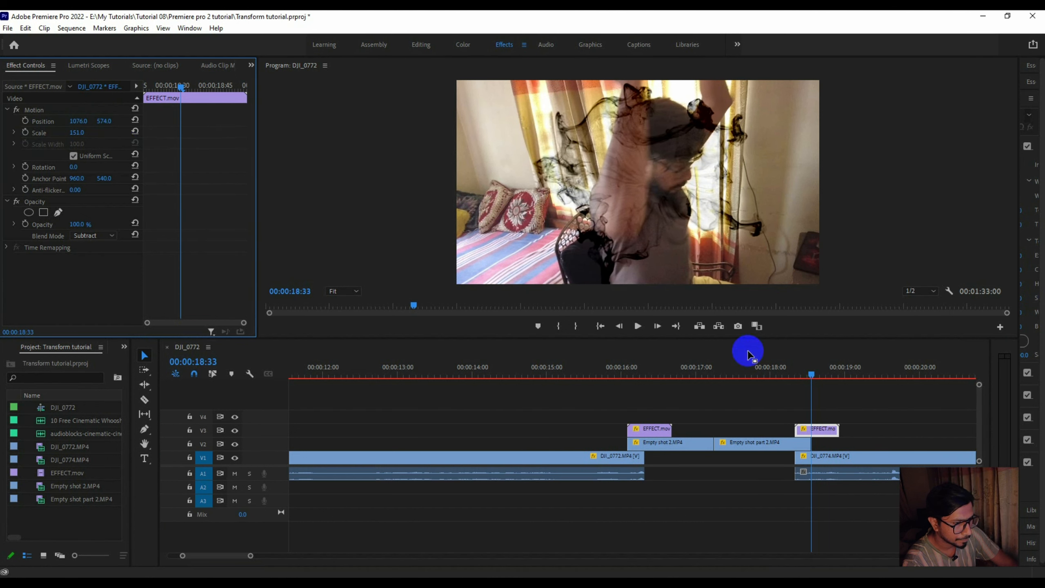
# - Shift the second EFFECT.mov slightly later on V3 so it starts at about 00:00:18:23
pyautogui.click(776, 372)
pyautogui.moveTo(775, 370); pyautogui.dragTo(801, 372)
pyautogui.press('=')
pyautogui.press('=')
pyautogui.press('=')
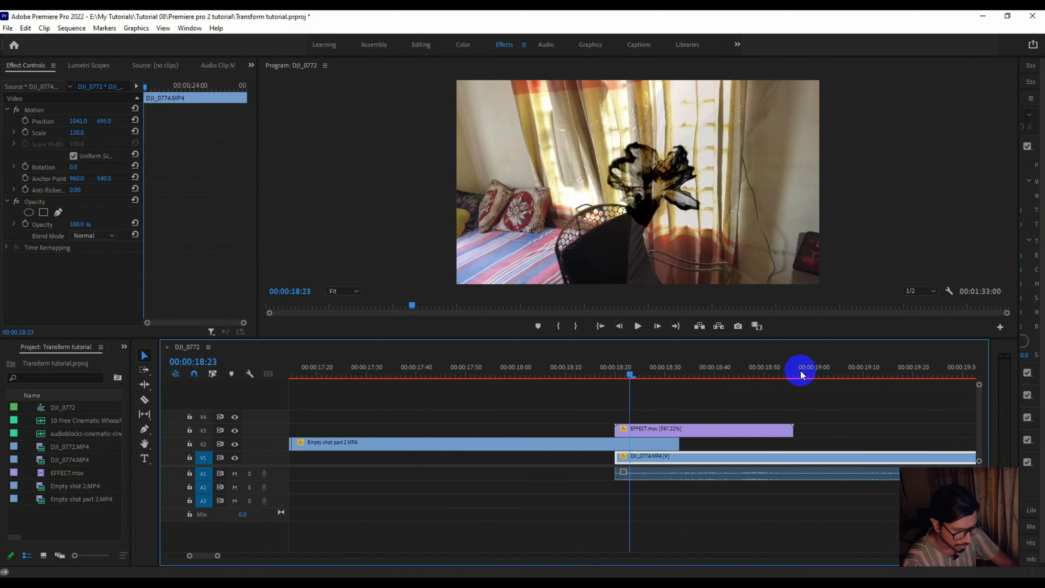
pyautogui.moveTo(626, 371); pyautogui.dragTo(645, 428)
# - Play the sequence from the end of DJI_0772 into DJI_0774 to review both smoke transitions
pyautogui.click(570, 365)
pyautogui.moveTo(597, 366); pyautogui.dragTo(564, 374)
pyautogui.press('-')
pyautogui.press('-')
pyautogui.press('-')
pyautogui.press('-')
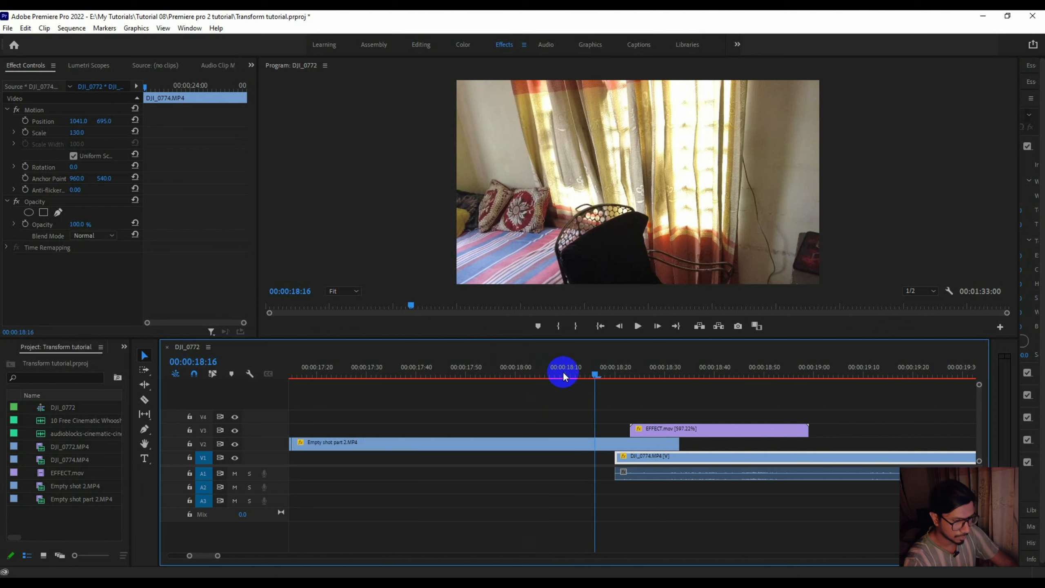
pyautogui.click(508, 371)
pyautogui.press('space')
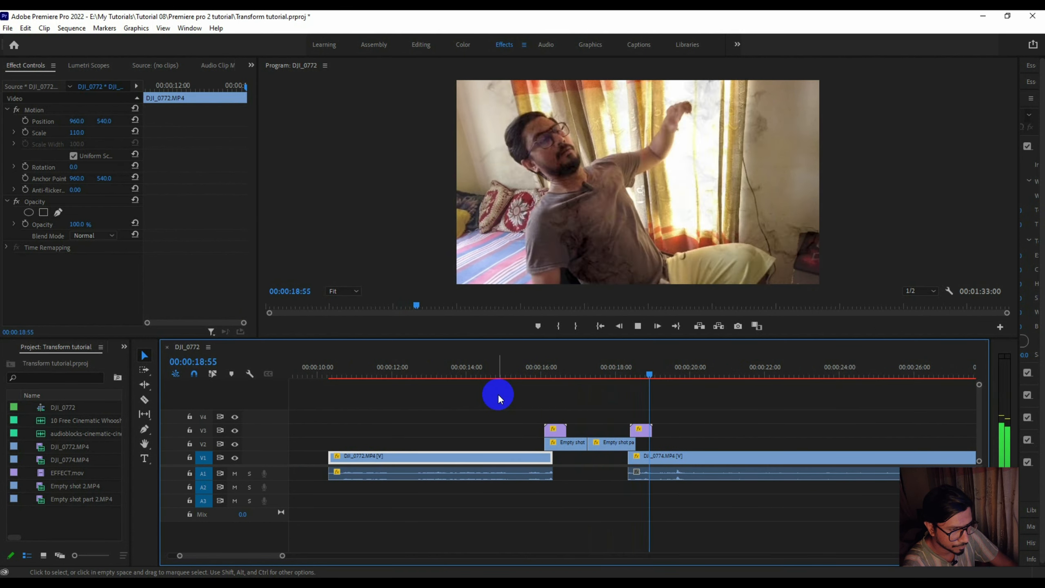
pyautogui.press('space')
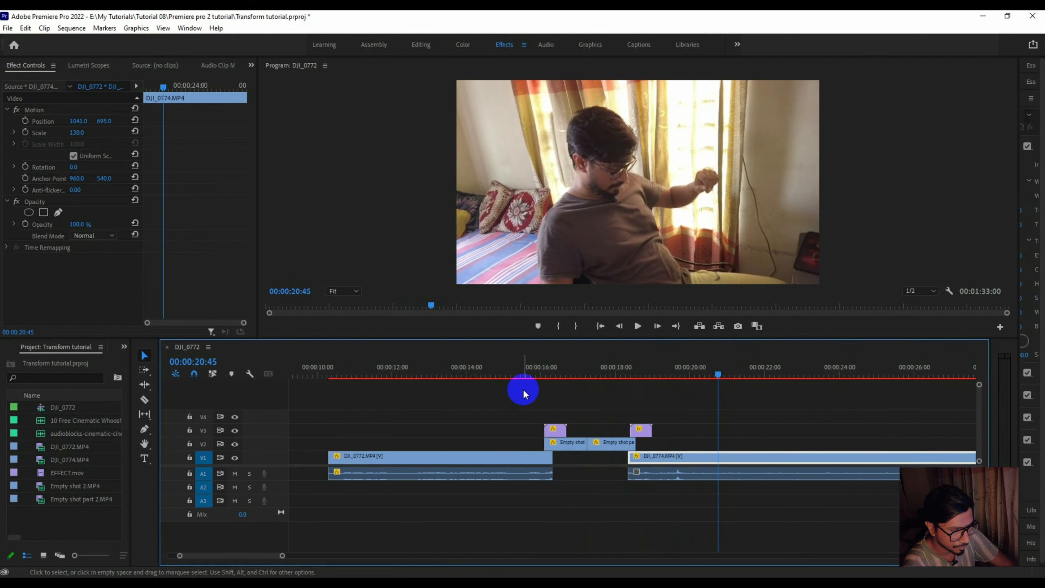
# - Trim the end of Empty shot 2 back to the end of the first EFFECT.mov above it
pyautogui.moveTo(468, 366); pyautogui.dragTo(566, 366)
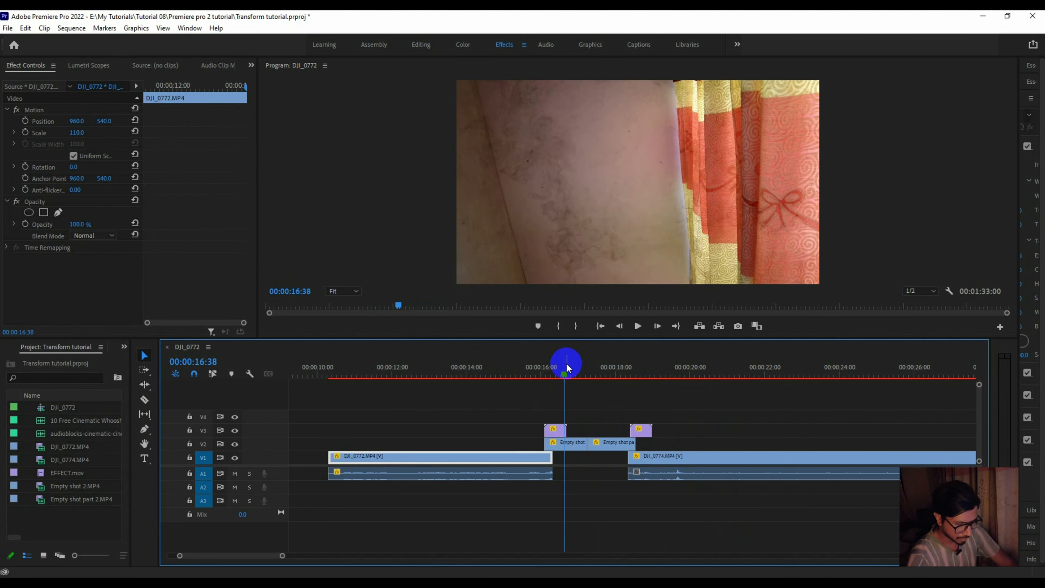
pyautogui.press('=')
pyautogui.moveTo(610, 375)
pyautogui.mouseDown()
pyautogui.moveTo(661, 371)
pyautogui.moveTo(607, 366)
pyautogui.mouseUp()
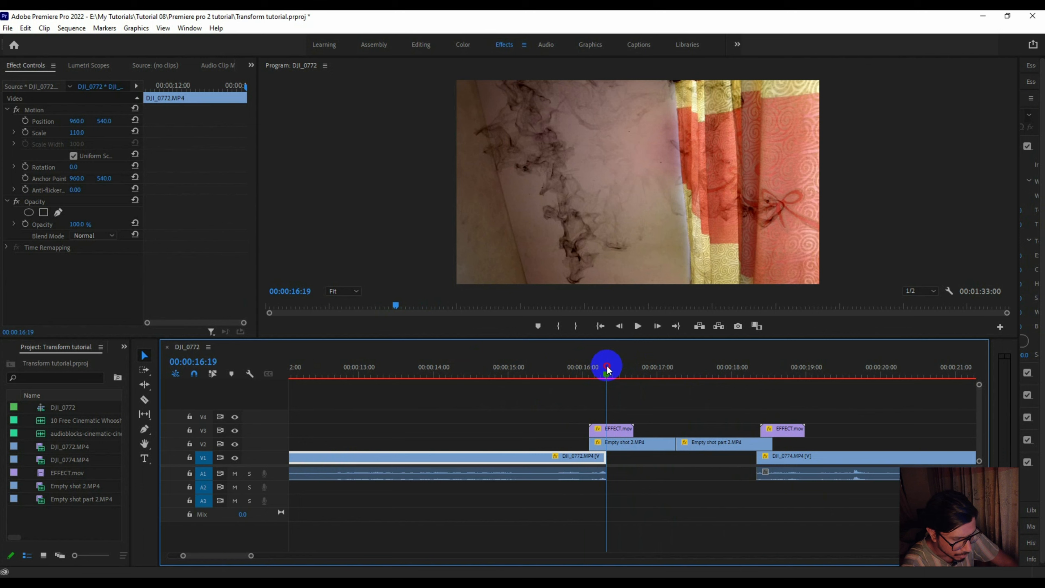
pyautogui.moveTo(674, 442); pyautogui.dragTo(634, 449)
# - Shorten Empty shot part 2 from its start and move it, the second EFFECT.mov and DJI_0774 earlier against Empty shot 2
pyautogui.moveTo(715, 396); pyautogui.dragTo(768, 436)
pyautogui.moveTo(662, 441); pyautogui.dragTo(703, 441)
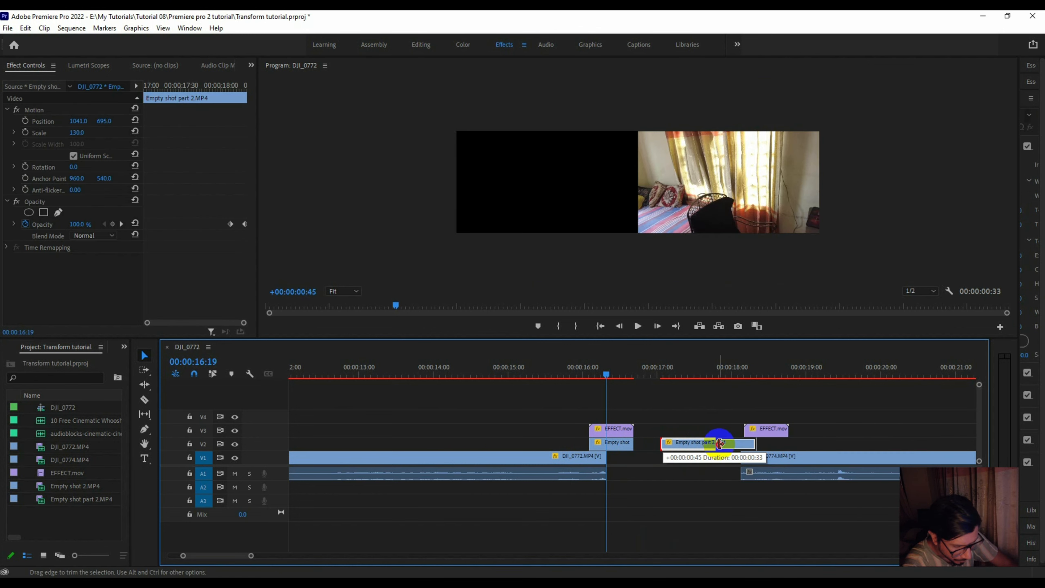
pyautogui.moveTo(722, 443); pyautogui.dragTo(722, 444)
pyautogui.click(717, 429)
pyautogui.moveTo(710, 407); pyautogui.dragTo(778, 490)
pyautogui.moveTo(773, 431); pyautogui.dragTo(688, 433)
pyautogui.click(542, 456)
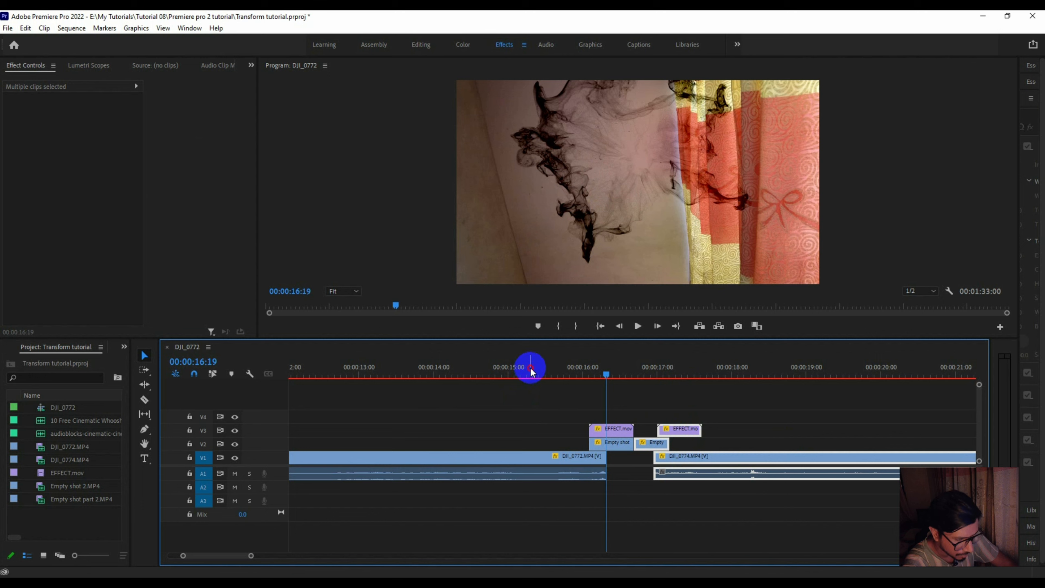
# - Play back the tightened transition from DJI_0772 to DJI_0774 to check its pacing
pyautogui.click(531, 367)
pyautogui.click(478, 366)
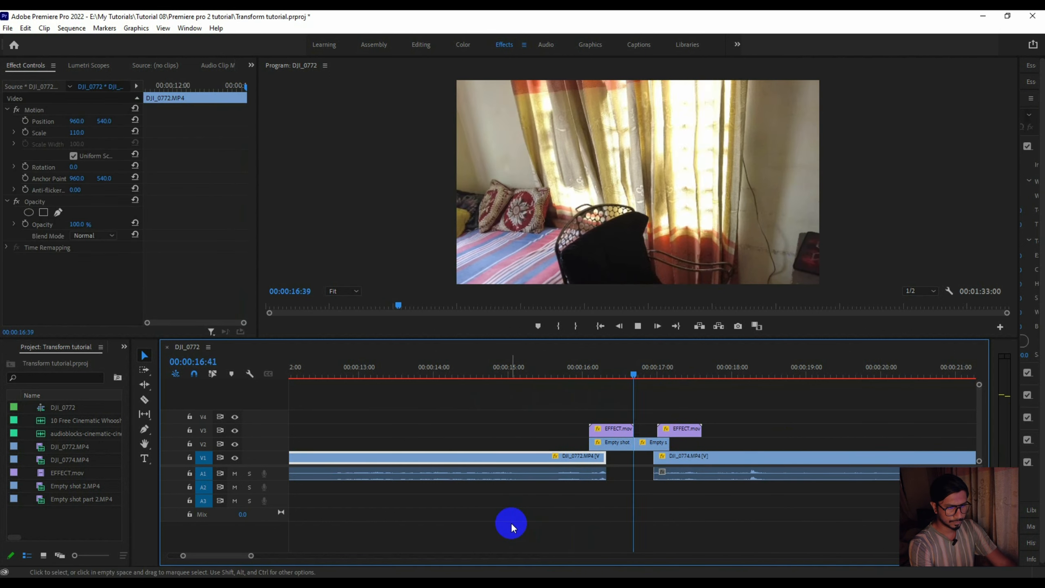
pyautogui.click(541, 381)
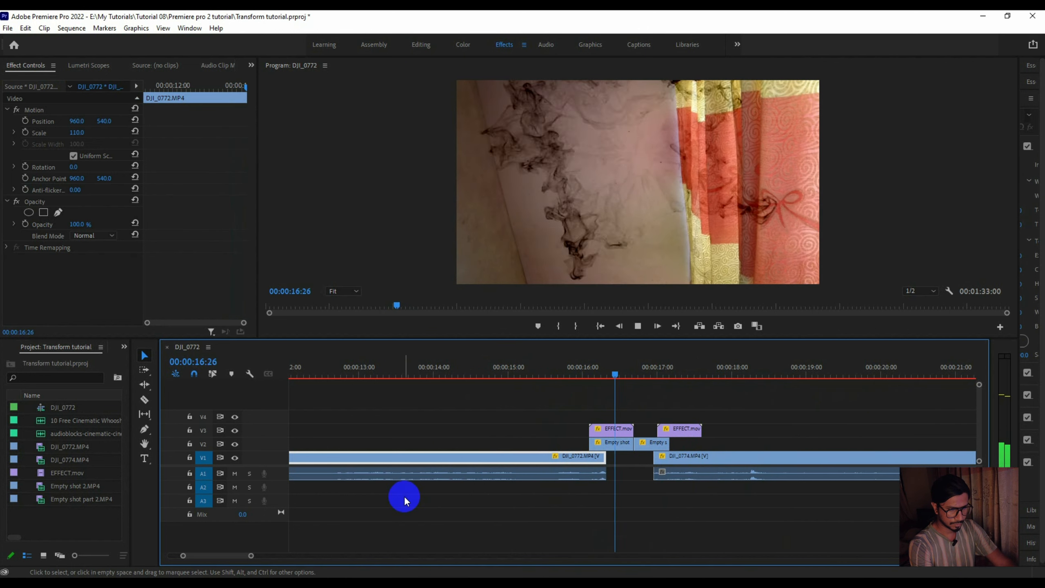
pyautogui.click(405, 496)
pyautogui.moveTo(252, 555); pyautogui.dragTo(394, 557)
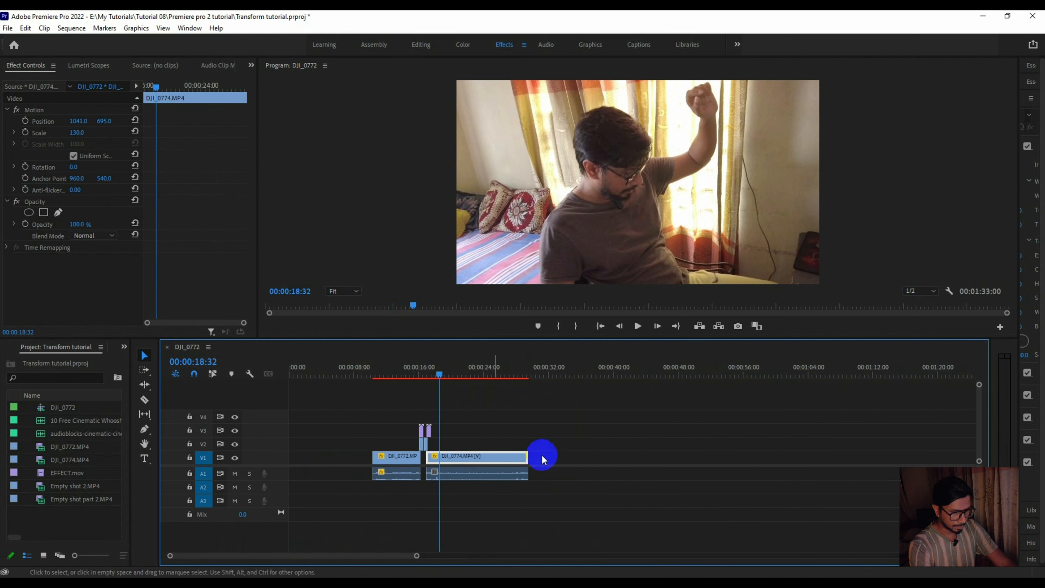
# - Move the three sound effect clips on track A2 together to an earlier point, closer to the end of DJI_0774
pyautogui.moveTo(416, 557)
pyautogui.mouseDown()
pyautogui.moveTo(432, 556)
pyautogui.moveTo(423, 554)
pyautogui.mouseUp()
pyautogui.moveTo(817, 489); pyautogui.dragTo(622, 489)
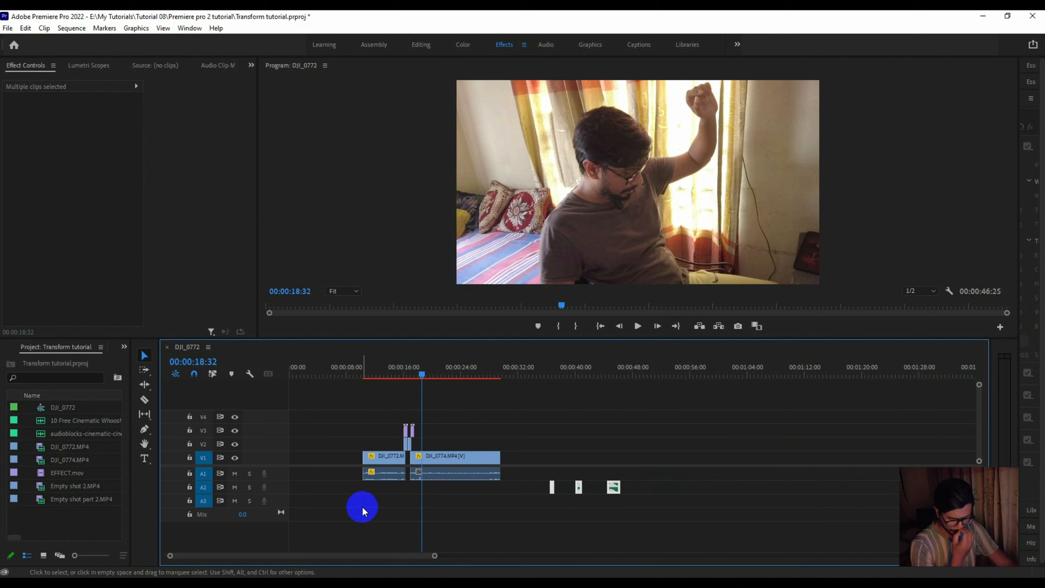
pyautogui.click(513, 512)
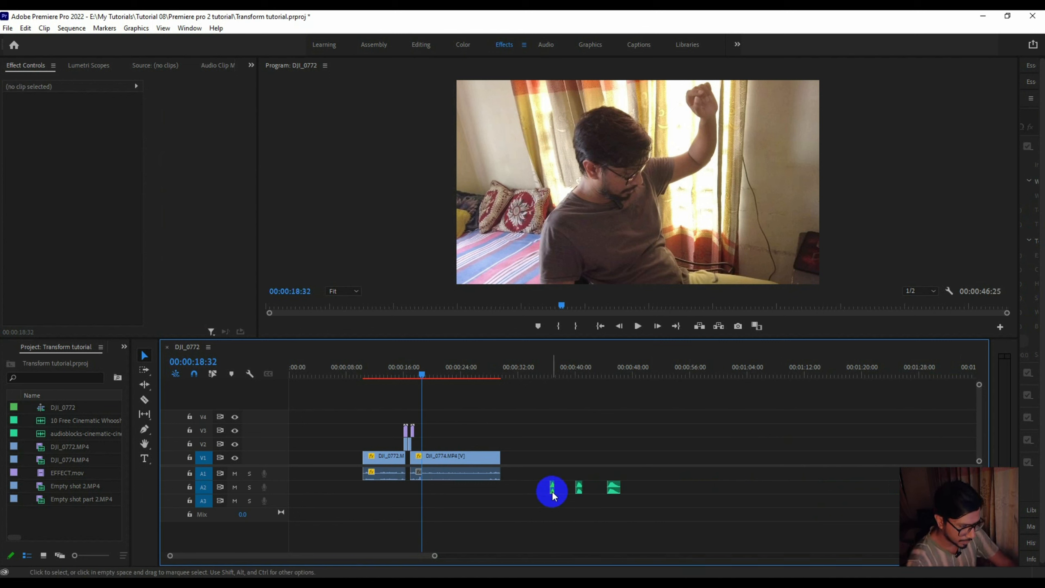
# - Place the first whoosh on A2 under the first smoke effect, the second on A3 under the second, and the audioblocks whoosh after them on A2
pyautogui.moveTo(553, 494); pyautogui.dragTo(403, 492)
pyautogui.click(578, 495)
pyautogui.moveTo(580, 493); pyautogui.dragTo(411, 500)
pyautogui.click(394, 375)
pyautogui.click(392, 453)
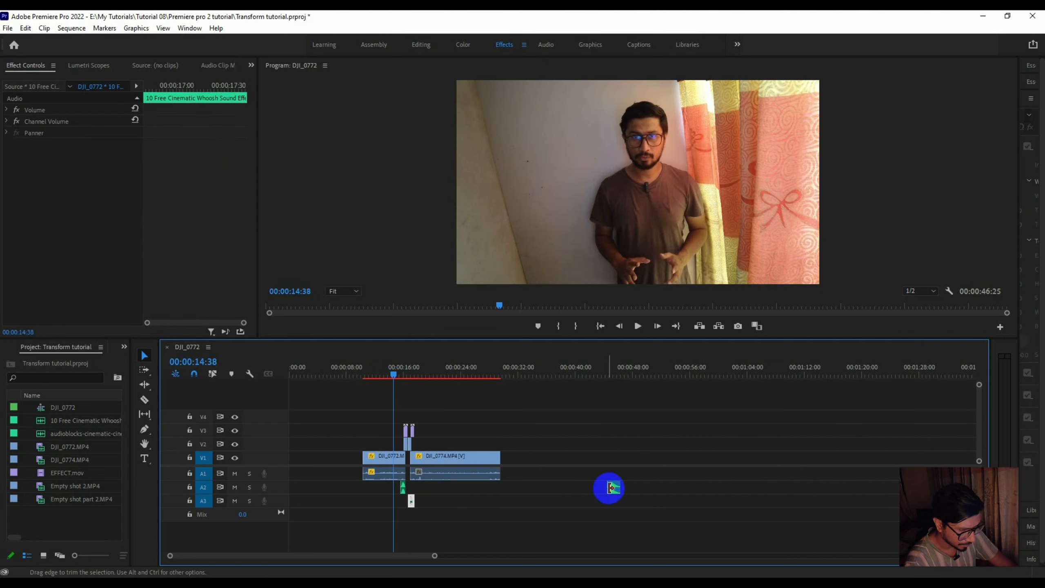
pyautogui.moveTo(613, 490); pyautogui.dragTo(416, 486)
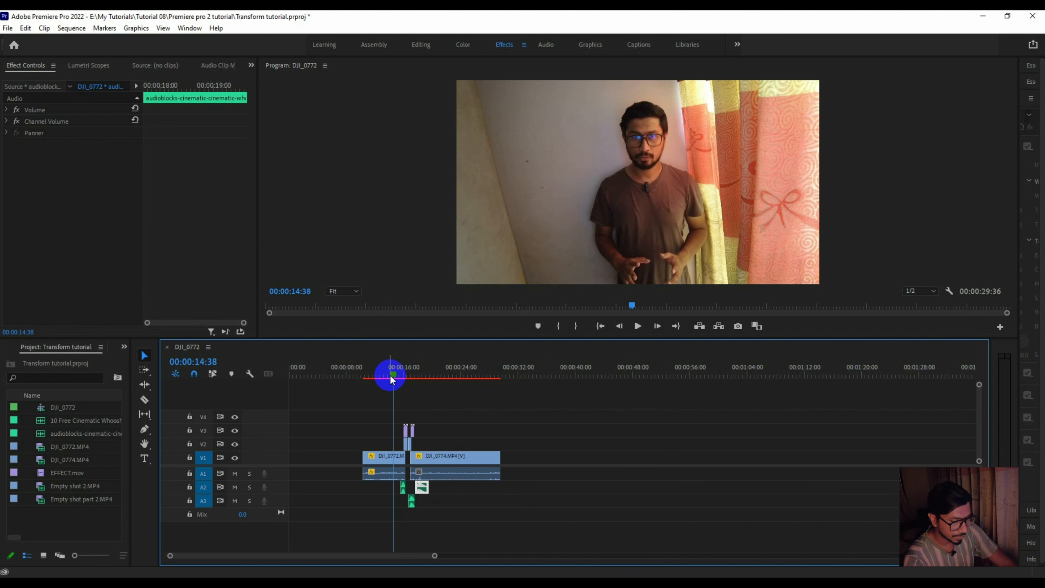
# - Shift the first whoosh on A2 later so it ends with the first EFFECT.mov, and check it against the smoke
pyautogui.moveTo(390, 377); pyautogui.dragTo(396, 374)
pyautogui.press('=')
pyautogui.press('=')
pyautogui.press('=')
pyautogui.moveTo(594, 362); pyautogui.dragTo(704, 373)
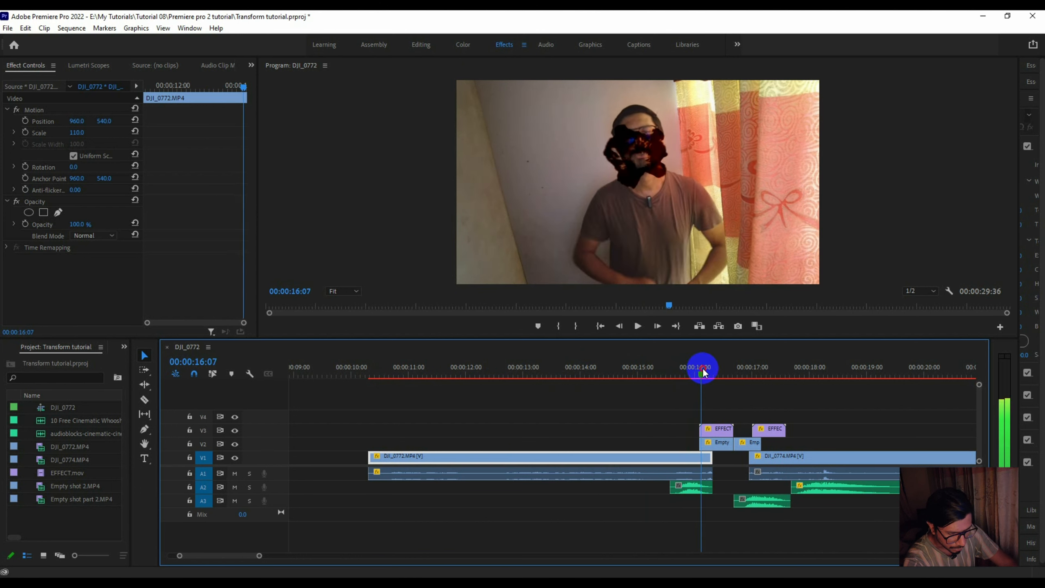
pyautogui.click(717, 448)
pyautogui.moveTo(688, 494); pyautogui.dragTo(713, 488)
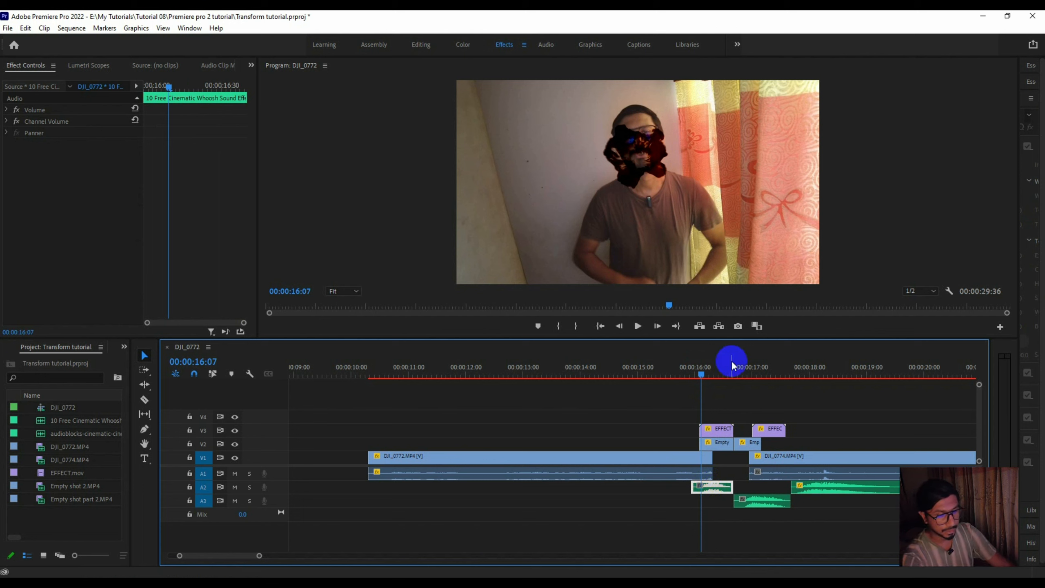
pyautogui.click(714, 428)
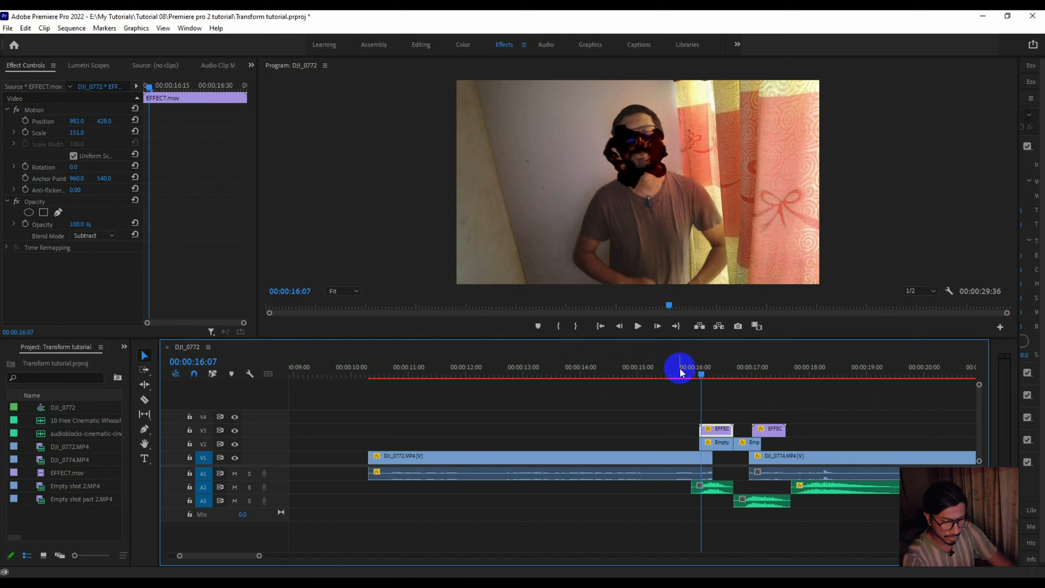
pyautogui.moveTo(704, 380)
pyautogui.mouseDown()
pyautogui.moveTo(665, 371)
pyautogui.moveTo(703, 375)
pyautogui.mouseUp()
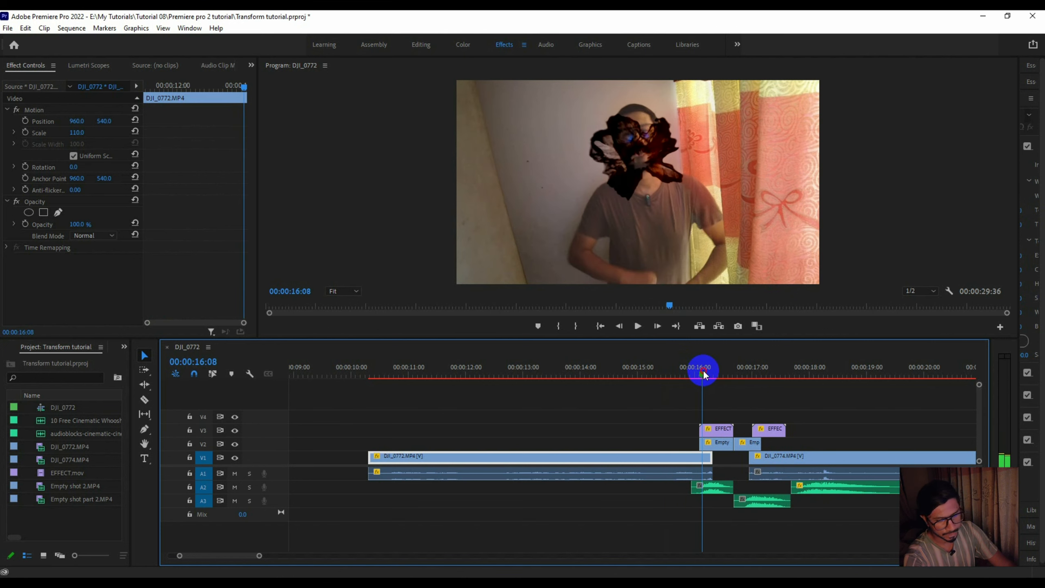
# - Move the second whoosh on A3 later to start with DJI_0774 and review the sound through the second smoke effect
pyautogui.moveTo(741, 502); pyautogui.dragTo(755, 503)
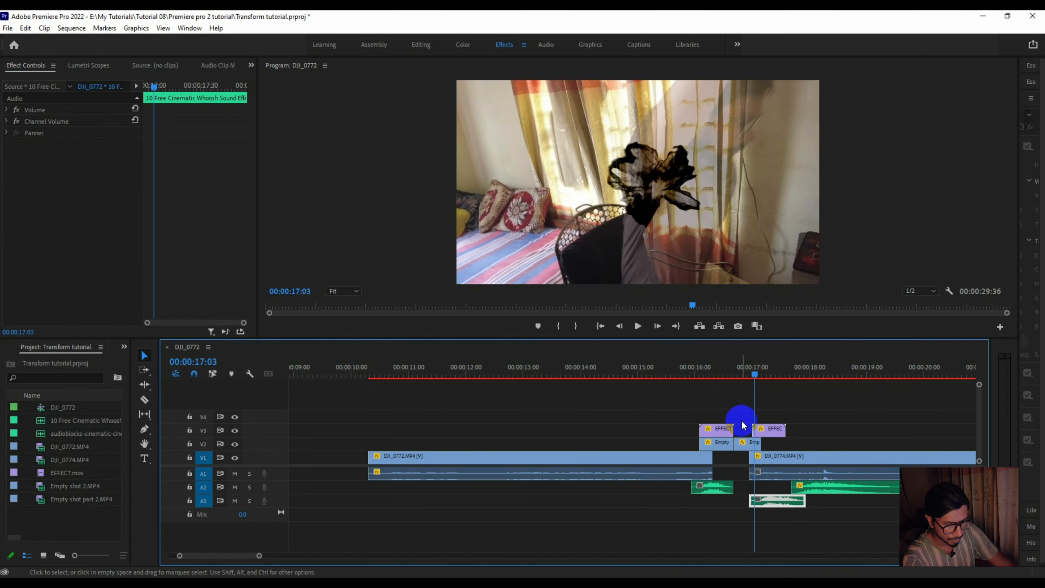
pyautogui.click(742, 427)
pyautogui.moveTo(752, 372); pyautogui.dragTo(690, 381)
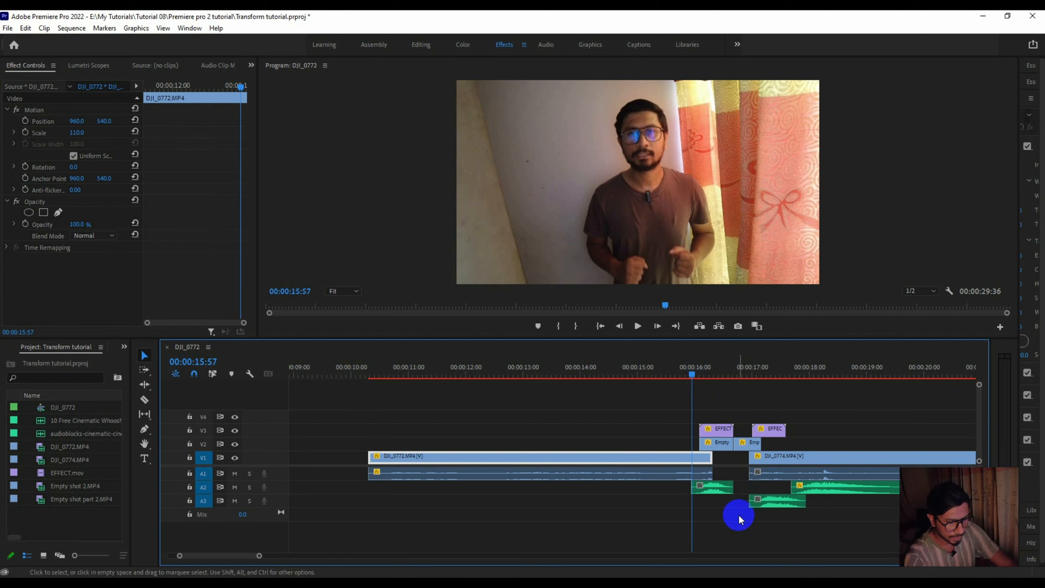
pyautogui.moveTo(660, 368); pyautogui.dragTo(704, 384)
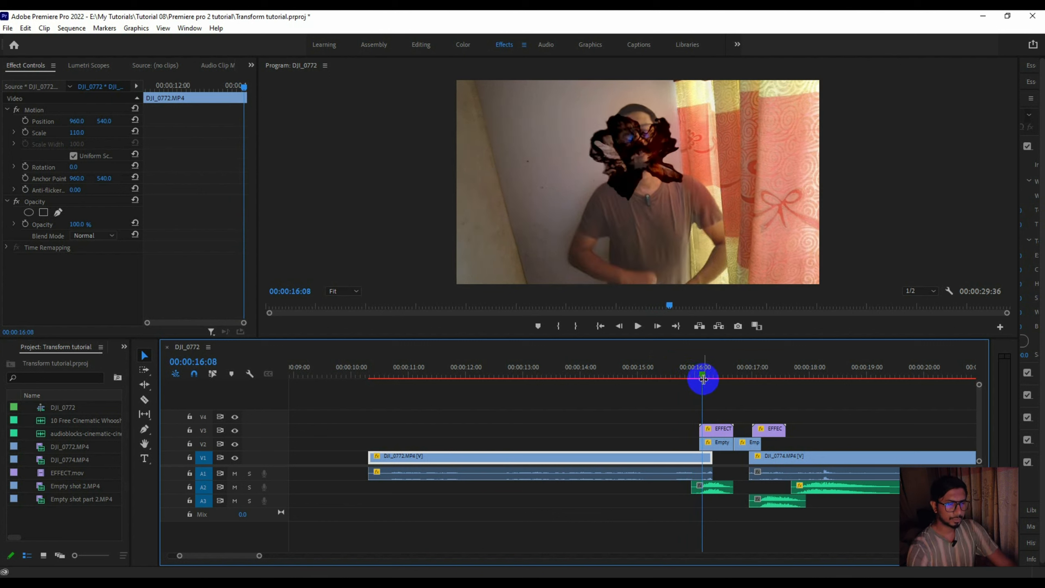
pyautogui.moveTo(702, 375); pyautogui.dragTo(753, 383)
pyautogui.scroll(-1, 753, 379)
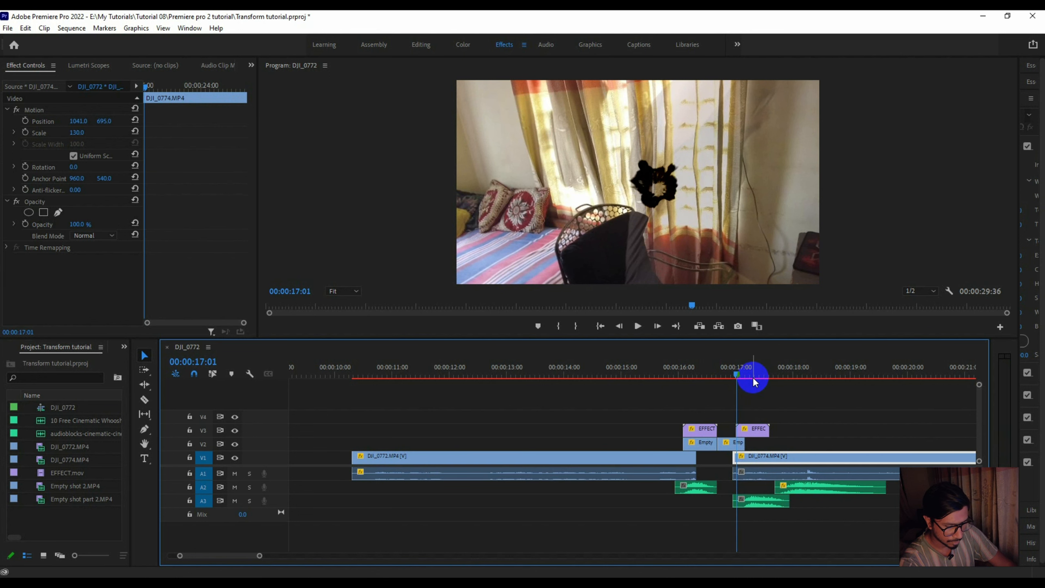
# - Nudge the A3 whoosh to start slightly before DJI_0774 and align the start of the audioblocks whoosh on A2 with it
pyautogui.press('=')
pyautogui.moveTo(687, 505); pyautogui.dragTo(682, 503)
pyautogui.moveTo(602, 375); pyautogui.dragTo(679, 376)
pyautogui.moveTo(732, 486); pyautogui.dragTo(648, 490)
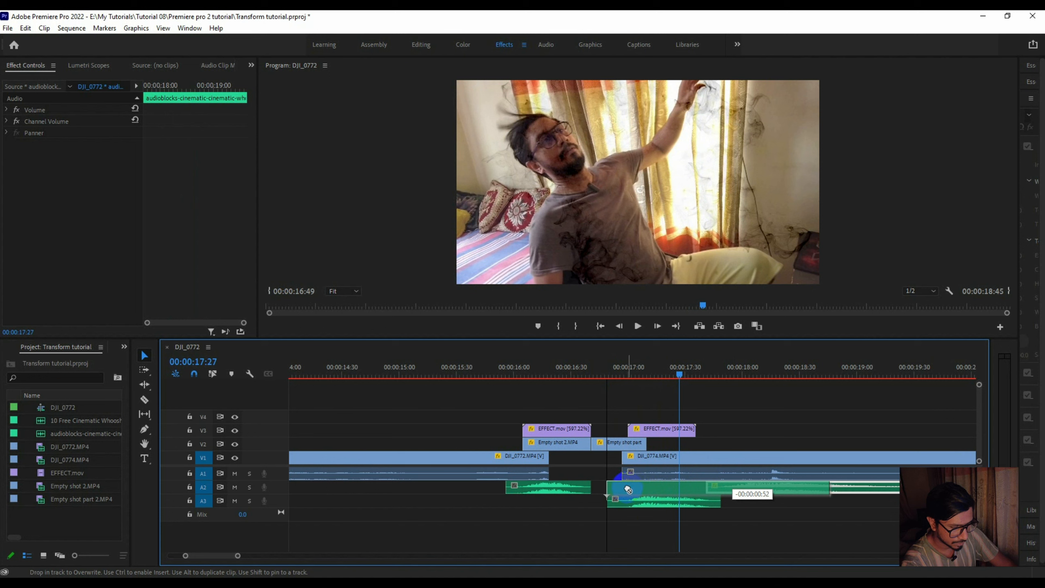
pyautogui.moveTo(628, 490); pyautogui.dragTo(629, 489)
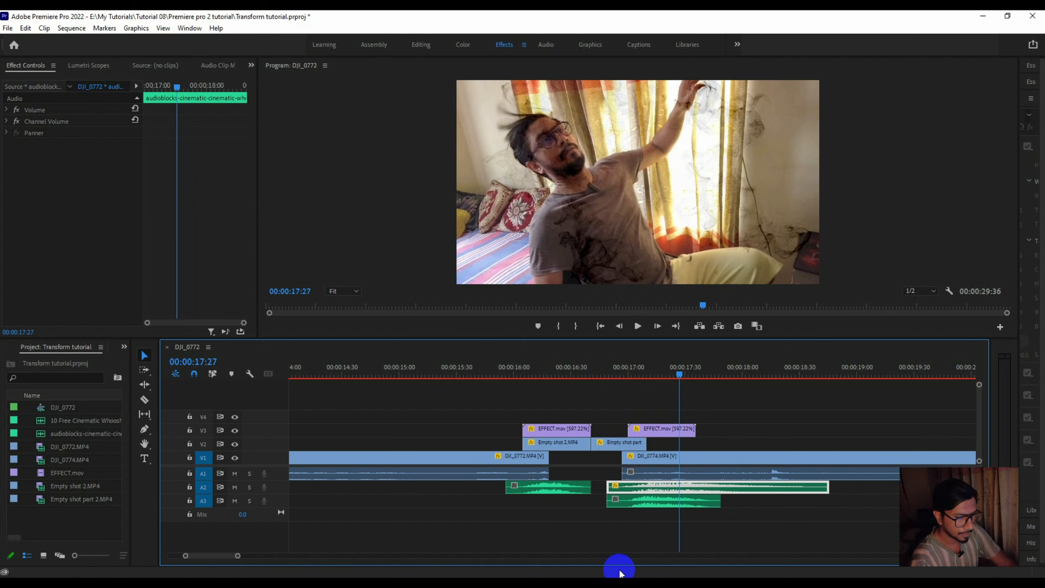
pyautogui.click(644, 504)
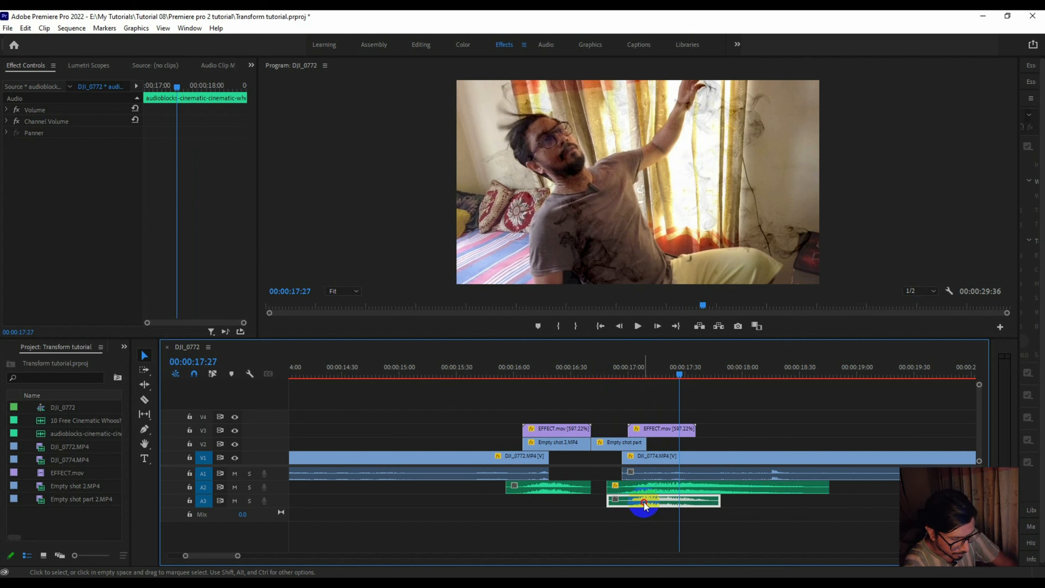
pyautogui.click(635, 490)
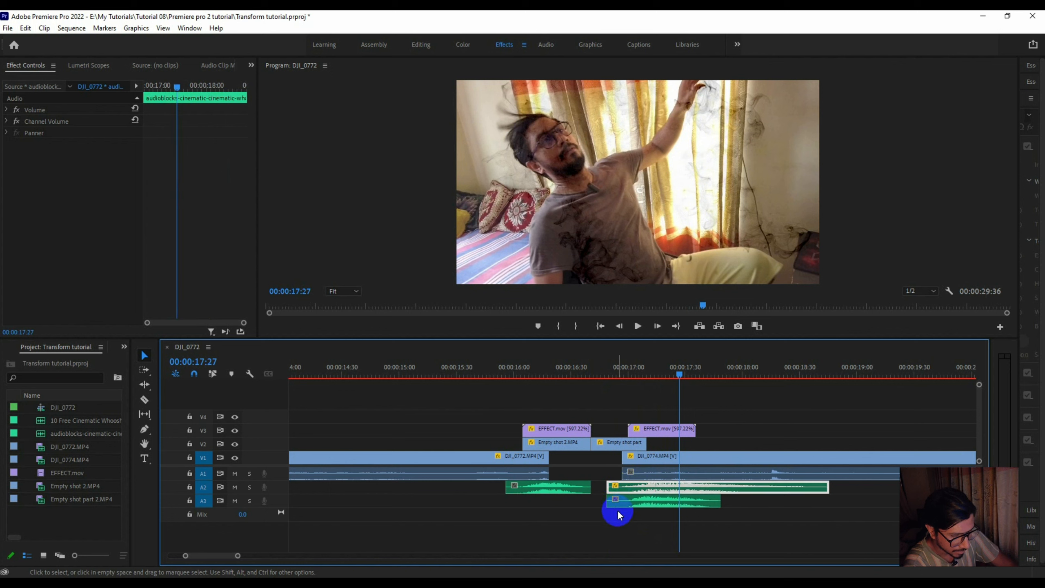
# - Play the sequence from DJI_0772 into DJI_0774 twice to review the transition with its whoosh sounds
pyautogui.scroll(1, 580, 524)
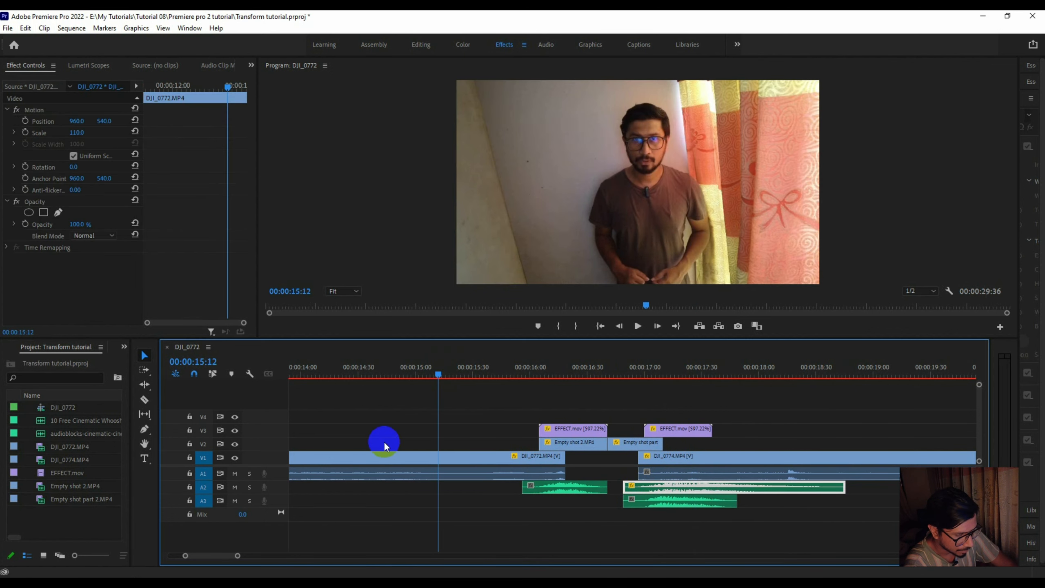
pyautogui.press('-')
pyautogui.press('-')
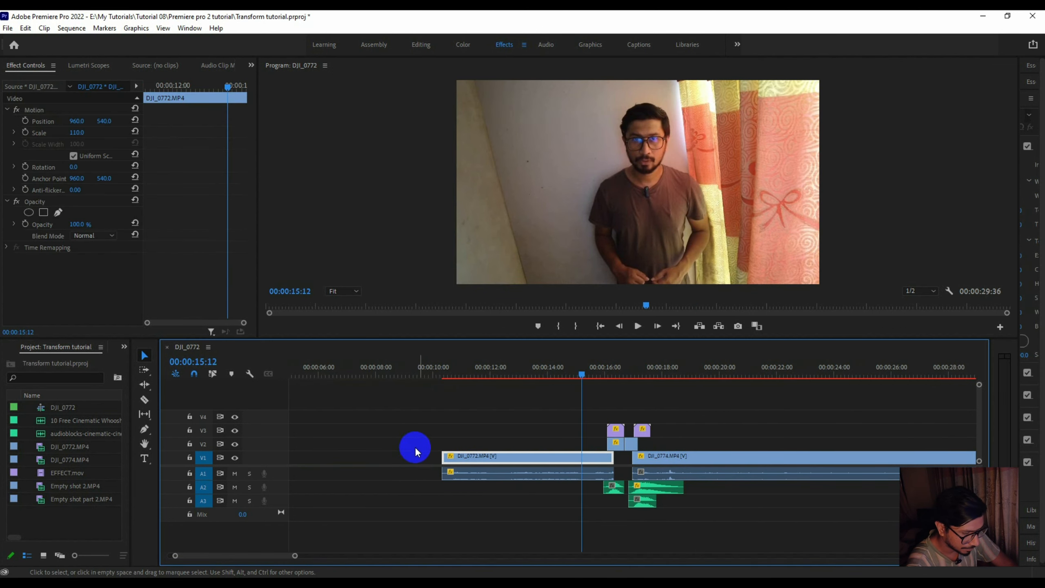
pyautogui.click(544, 366)
pyautogui.press('space')
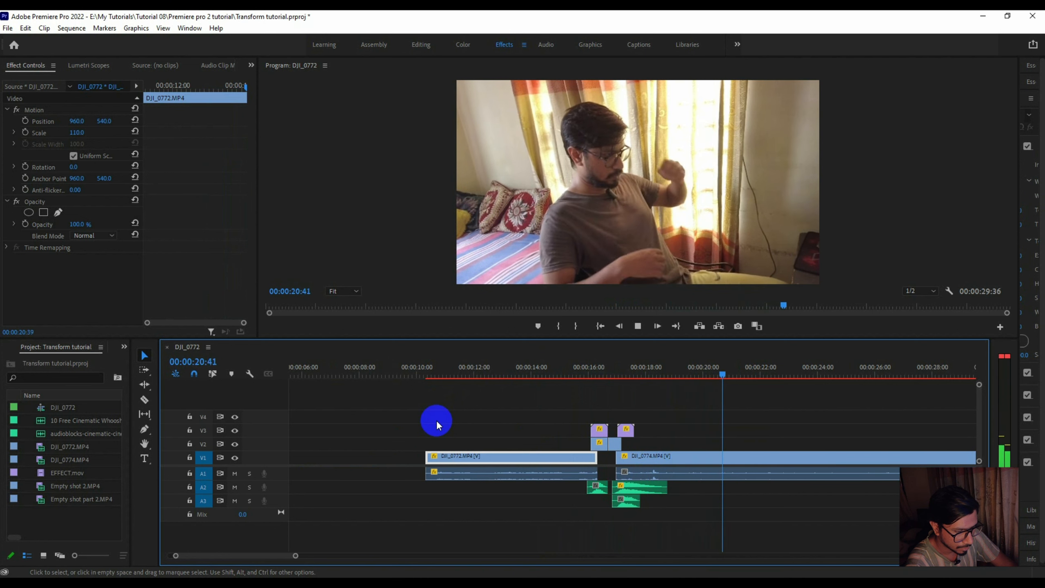
pyautogui.press('space')
pyautogui.click(485, 373)
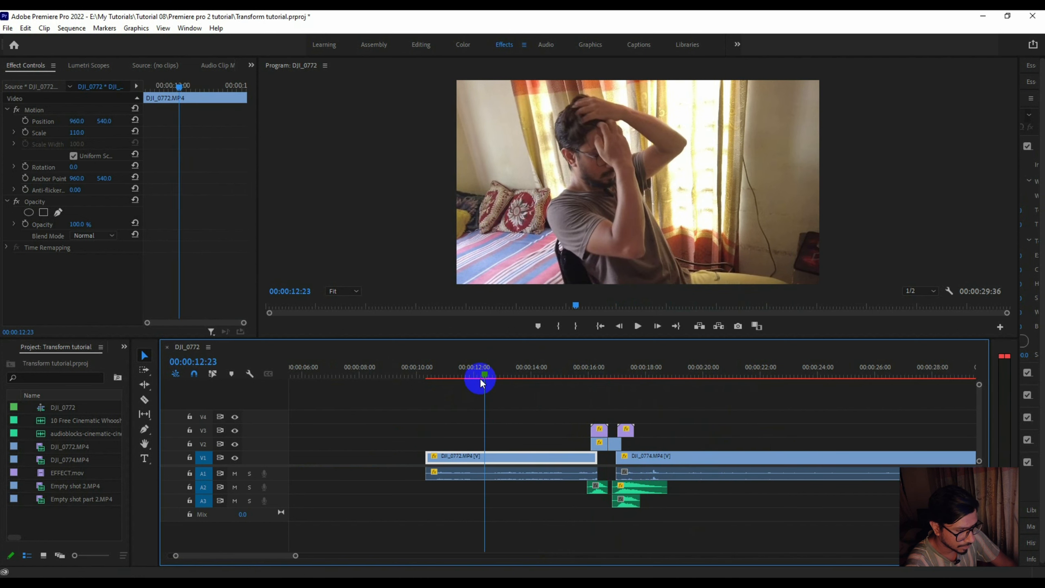
pyautogui.press('space')
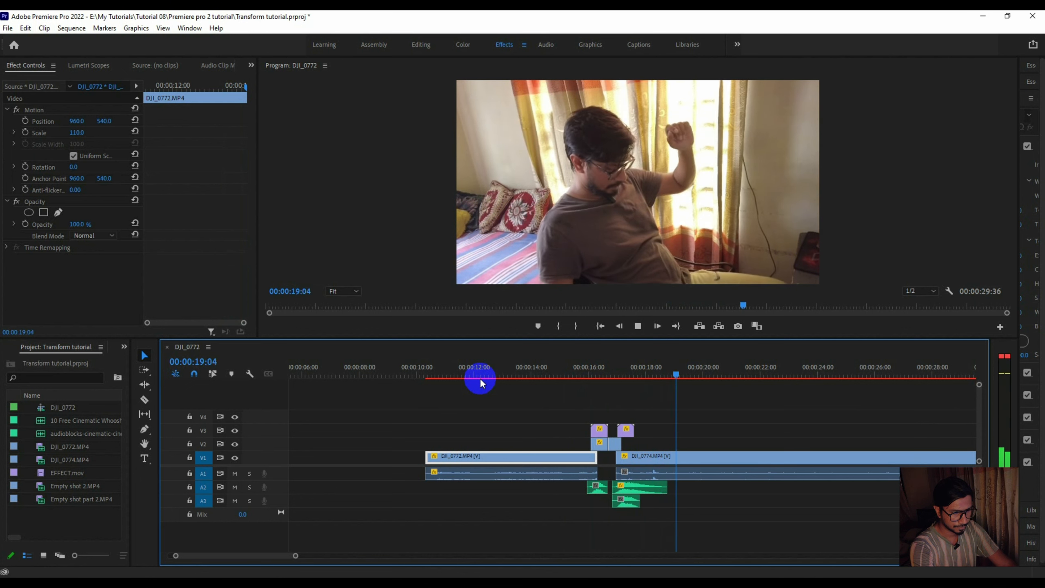
pyautogui.press('space')
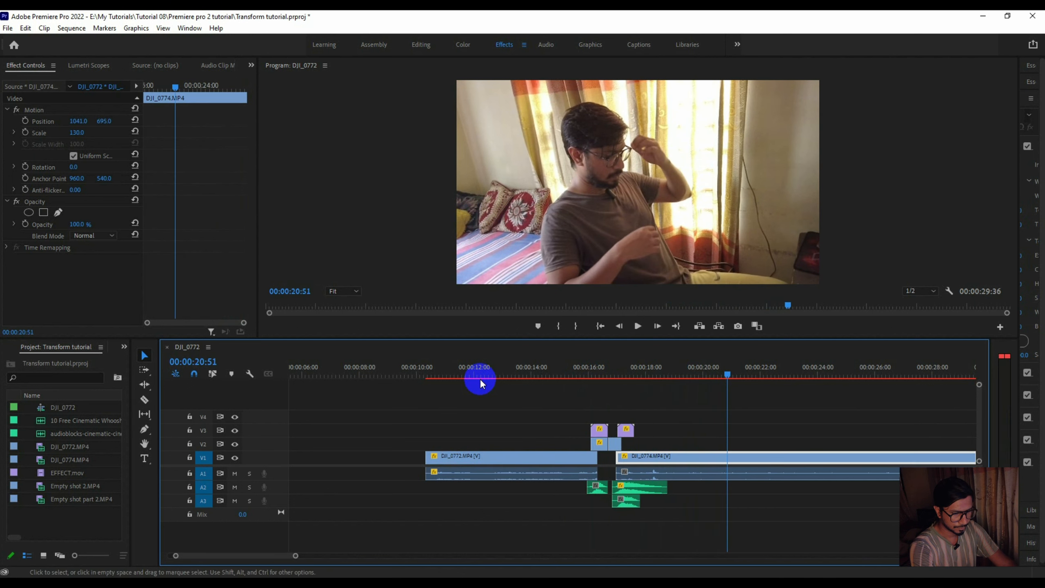
# - Bring the whole edit into view, replay the finished transition from late in DJI_0772, and return the playhead to 00:00:14:00
pyautogui.moveTo(295, 557); pyautogui.dragTo(345, 555)
pyautogui.click(493, 377)
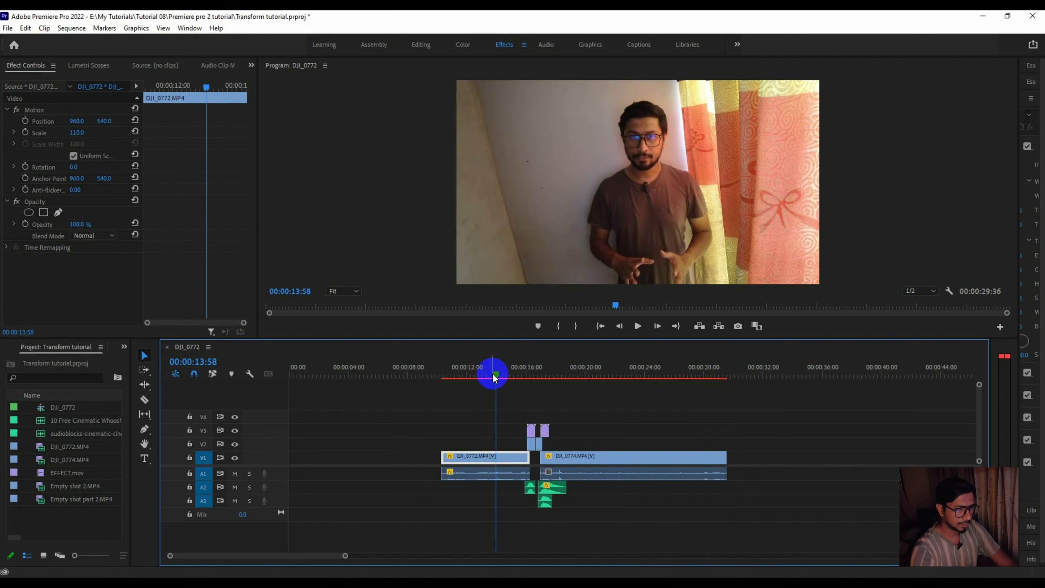
pyautogui.moveTo(495, 377); pyautogui.dragTo(505, 377)
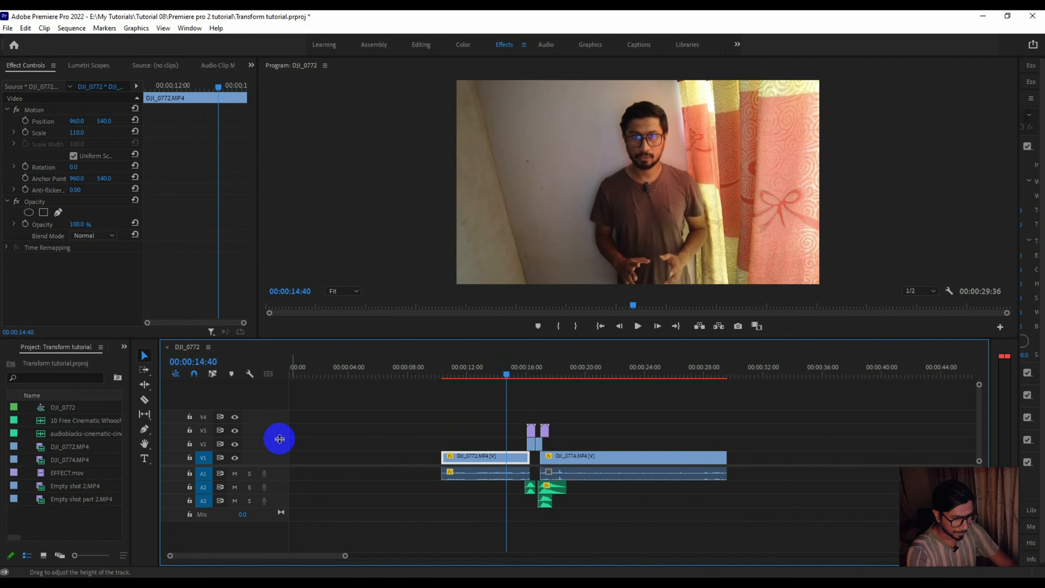
pyautogui.press('space')
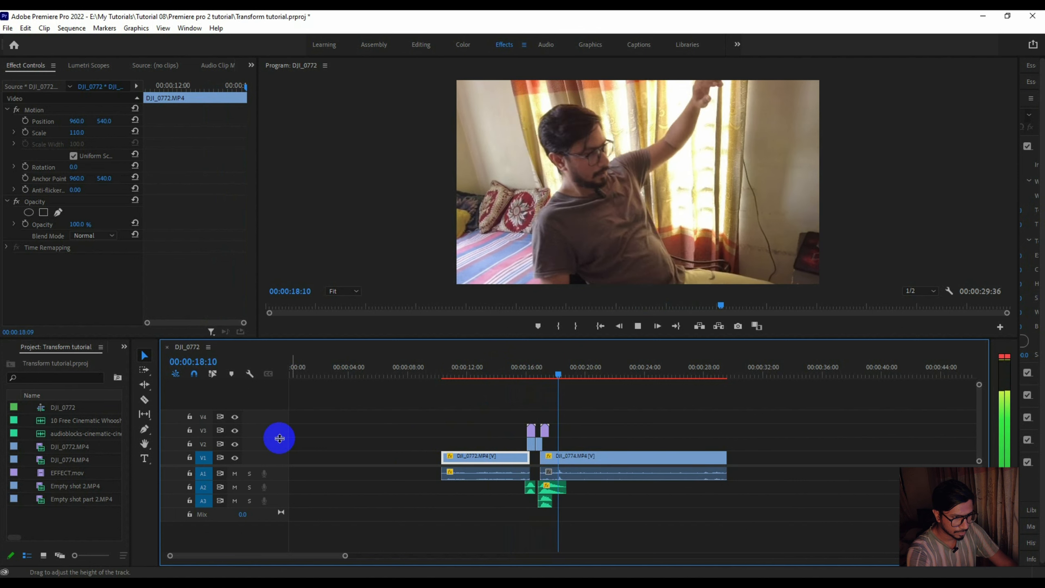
pyautogui.click(486, 381)
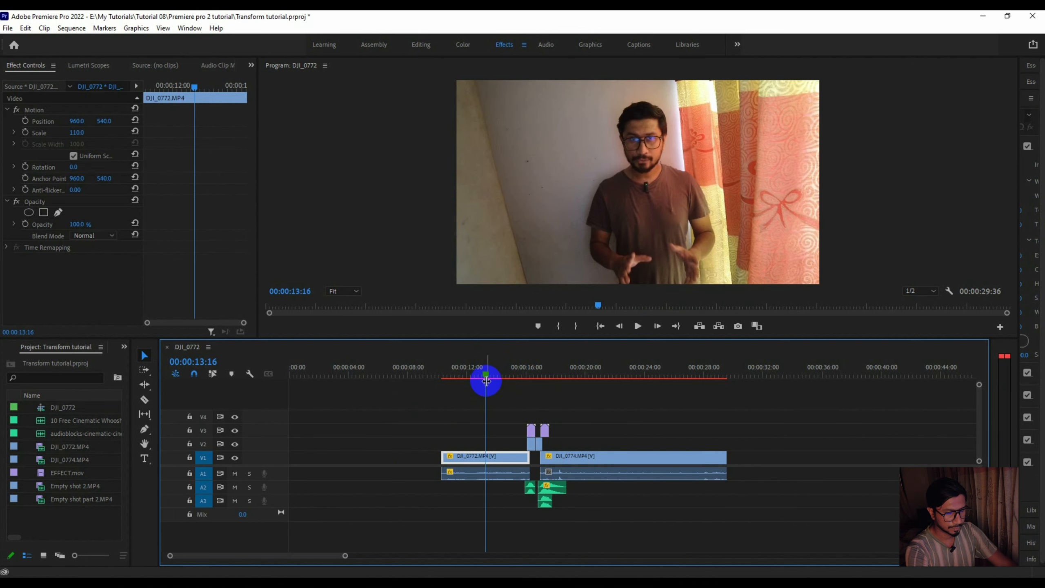
pyautogui.moveTo(484, 375); pyautogui.dragTo(498, 372)
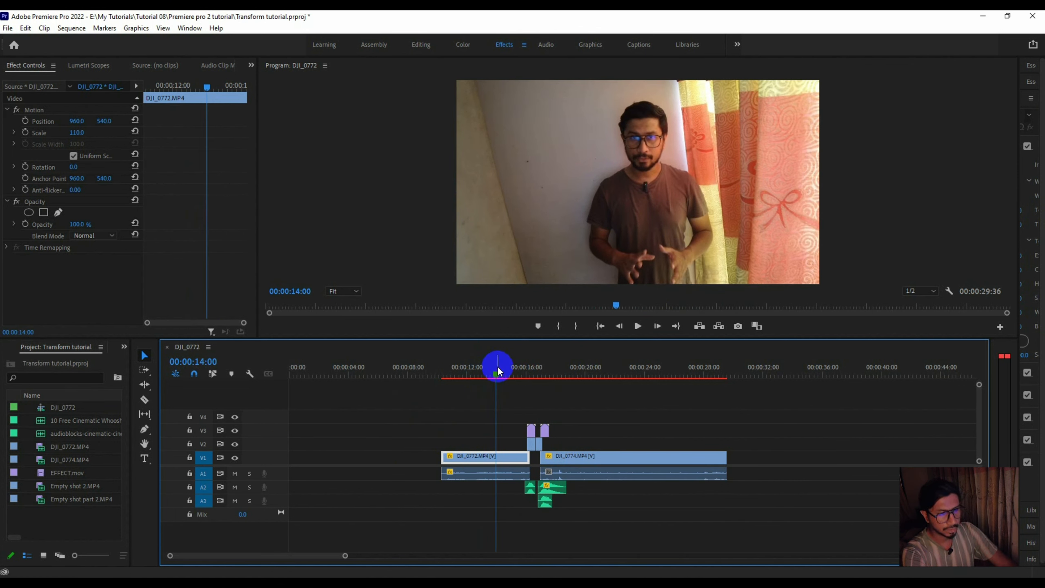